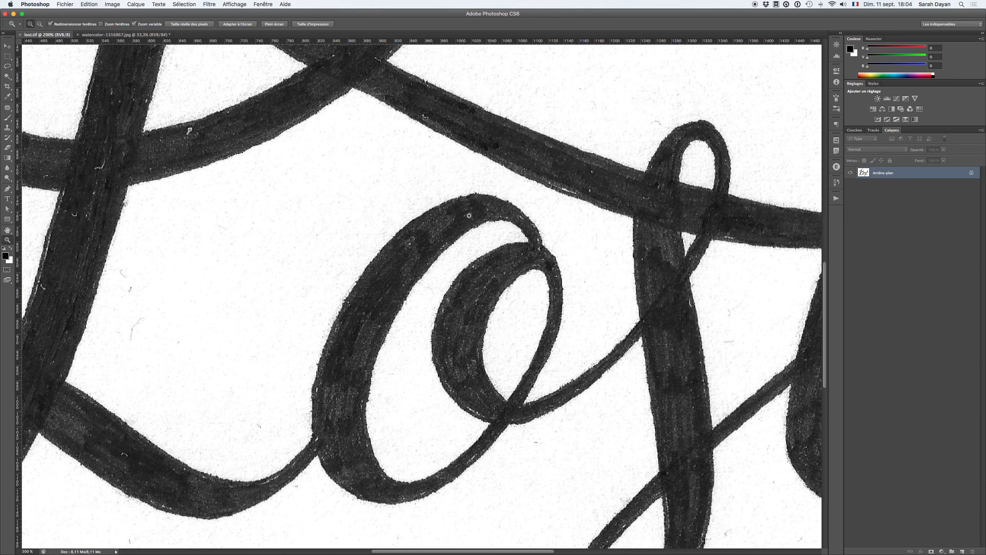
# - View the whole Lost lettering scan, compare it with the watercolor image, and return to lost.tif
pyautogui.moveTo(505, 267); pyautogui.dragTo(452, 276)
pyautogui.click(461, 276)
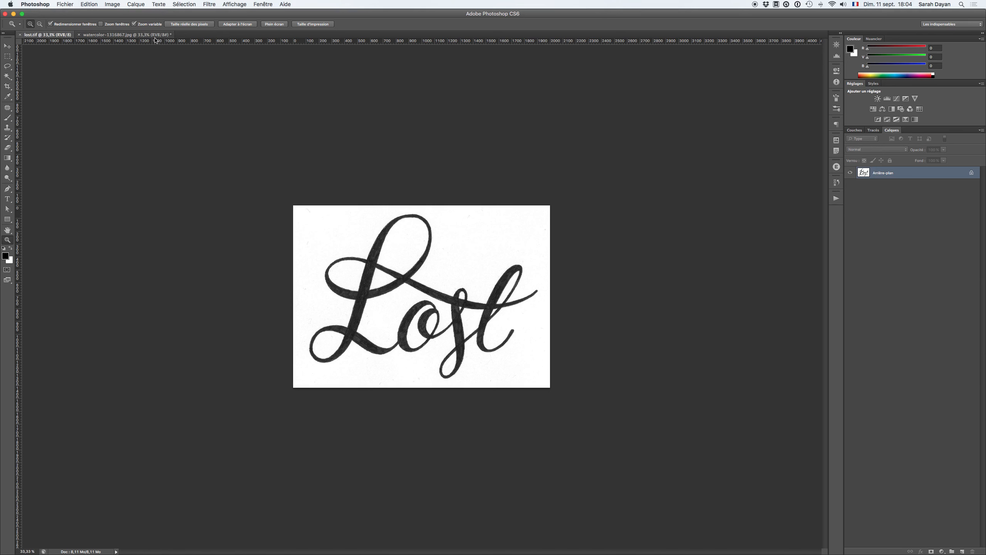
pyautogui.click(7, 46)
pyautogui.click(99, 35)
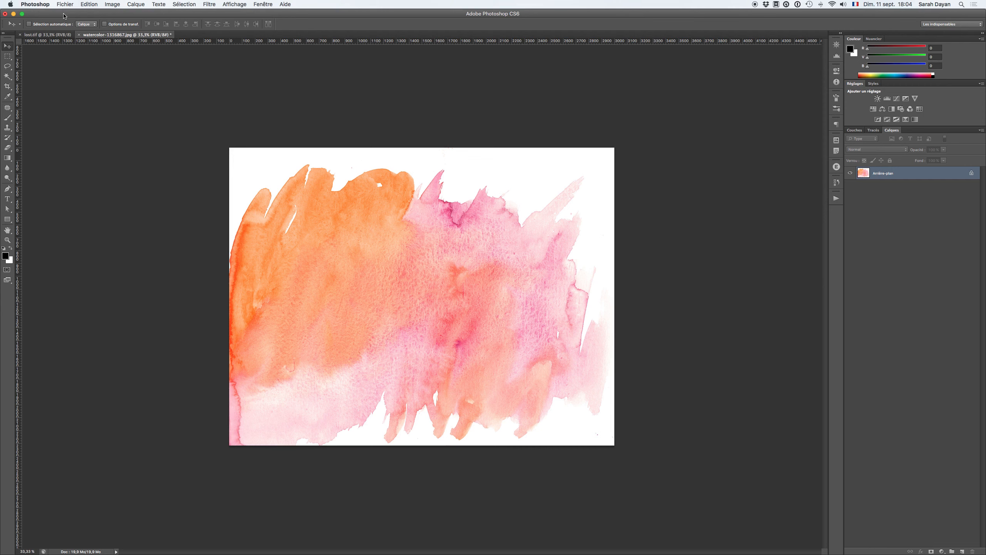
pyautogui.click(55, 35)
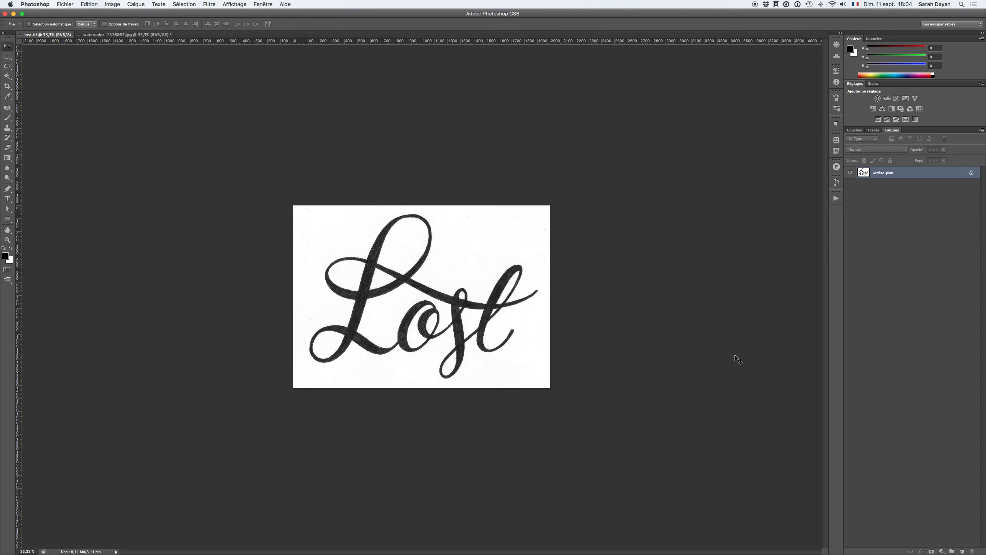
# - Convert the lettering scan's locked background into a regular layer with the default name and settings
pyautogui.click(8, 240)
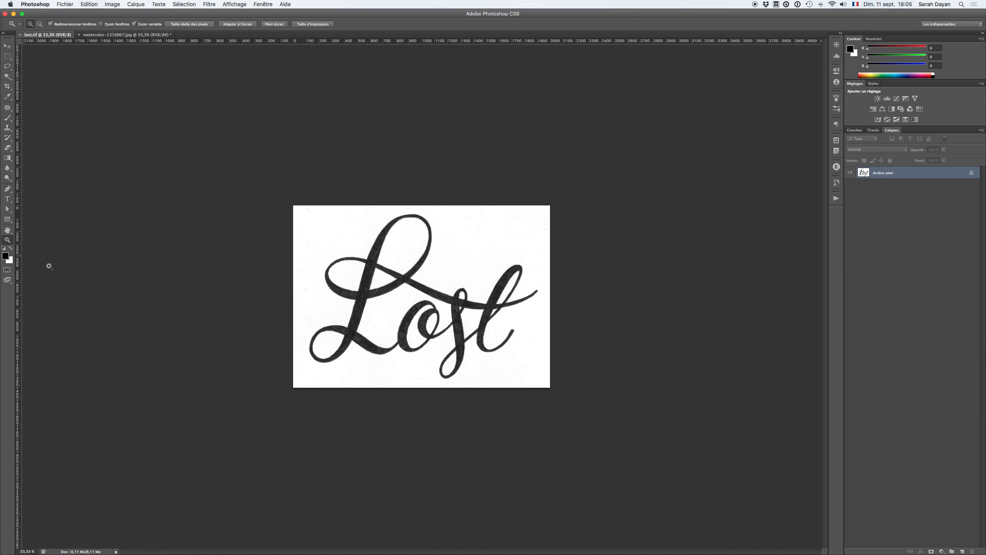
pyautogui.click(401, 354)
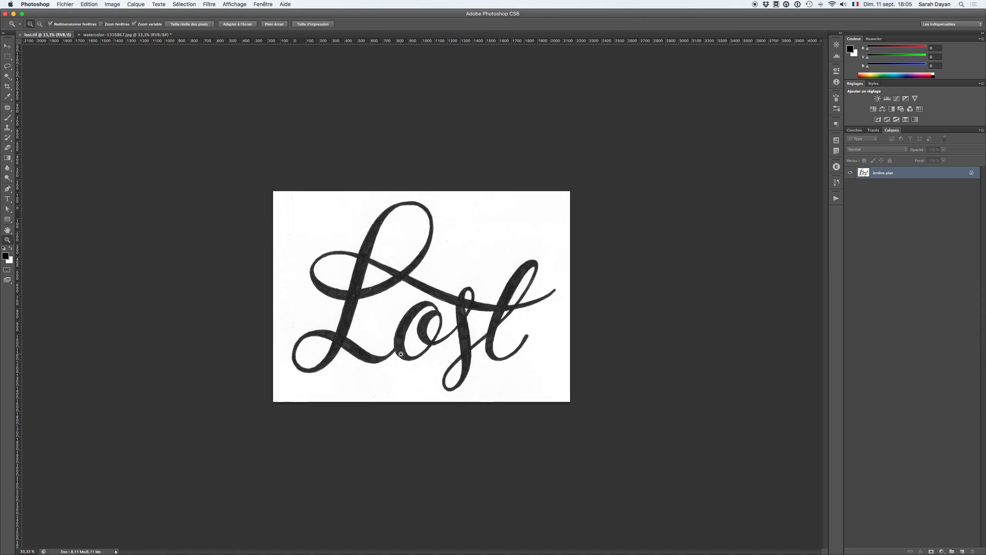
pyautogui.click(577, 315)
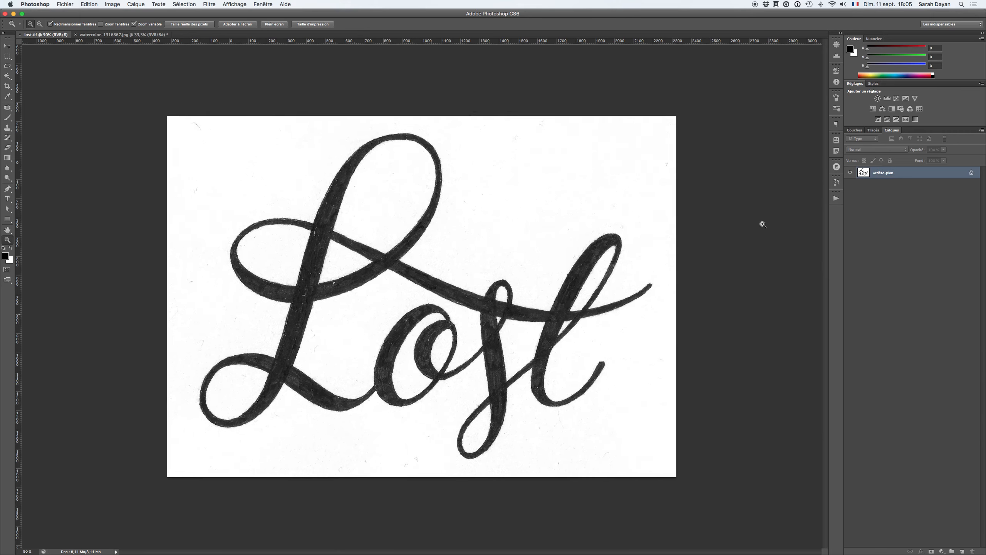
pyautogui.doubleClick(910, 174)
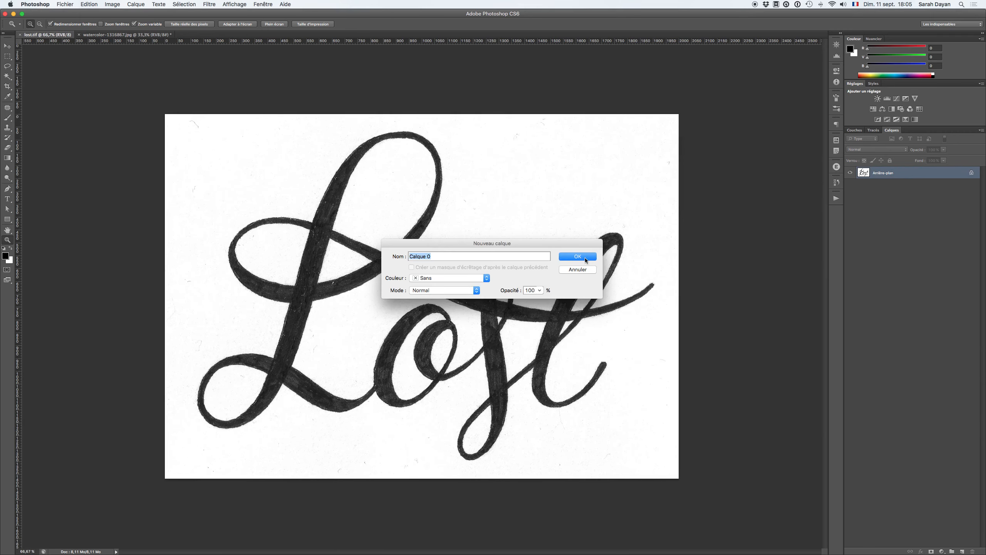
pyautogui.click(577, 257)
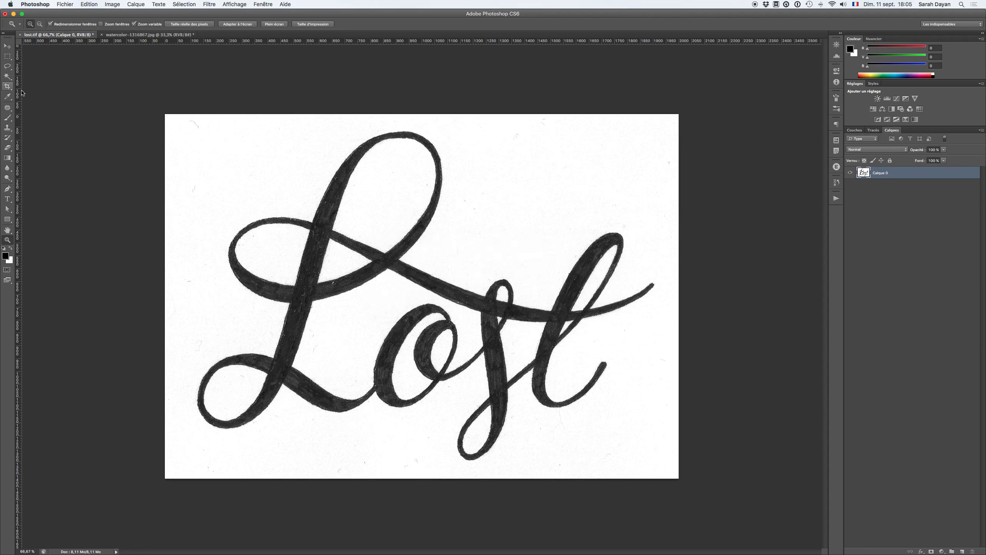
# - Try selecting the white paper with the Magic Wand at tolerance 30 and inspect the dust marks near the image's upper-left corner
pyautogui.click(7, 76)
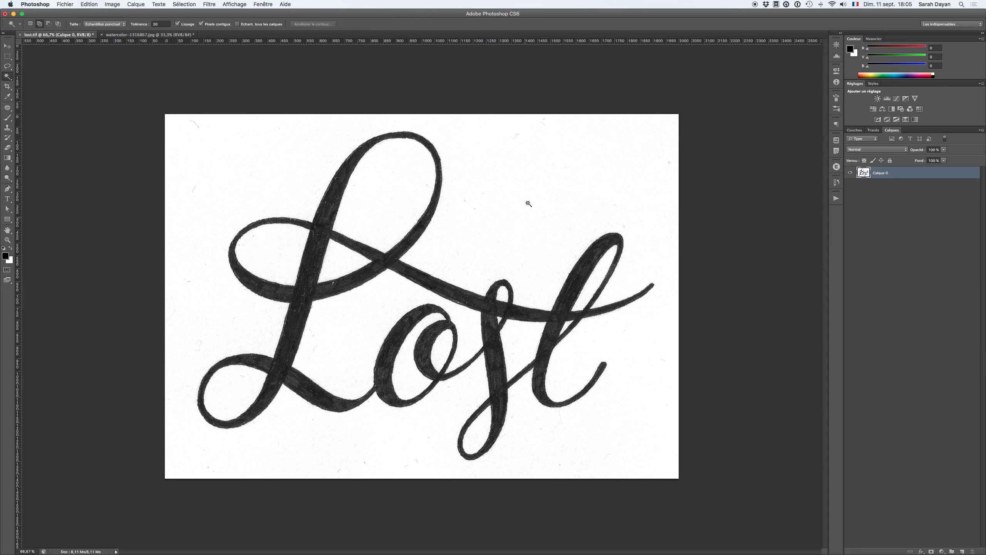
pyautogui.click(506, 201)
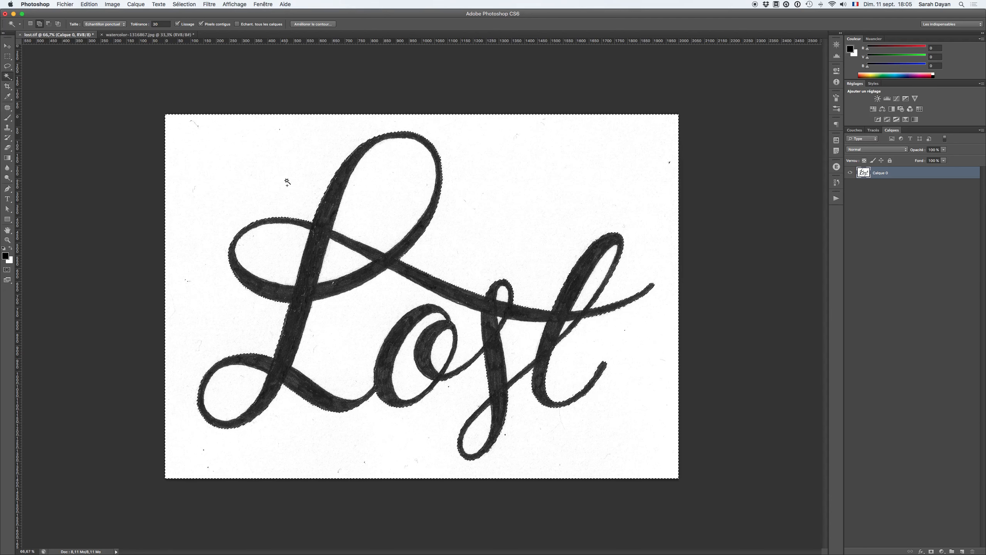
pyautogui.press('z')
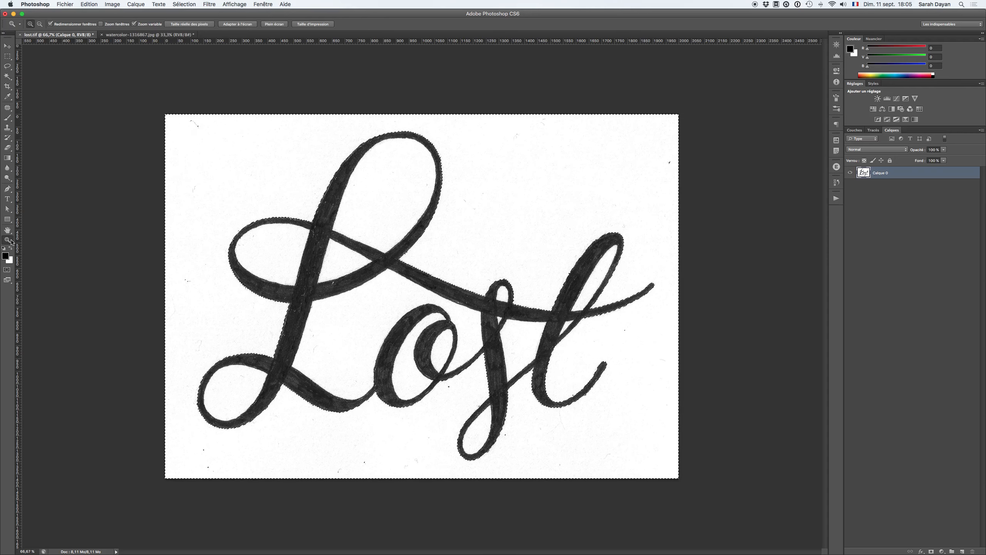
pyautogui.click(195, 160)
pyautogui.click(212, 114)
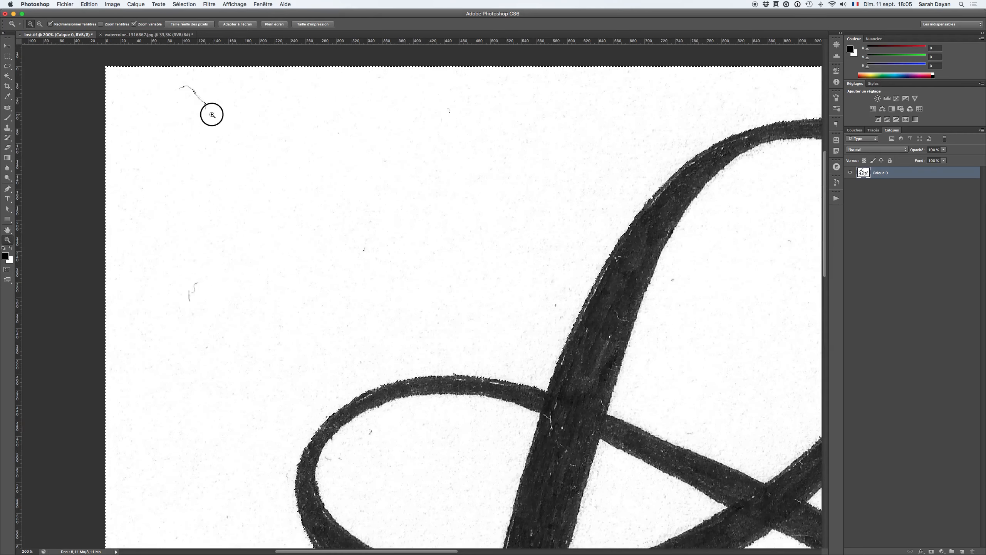
pyautogui.click(200, 106)
pyautogui.click(213, 99)
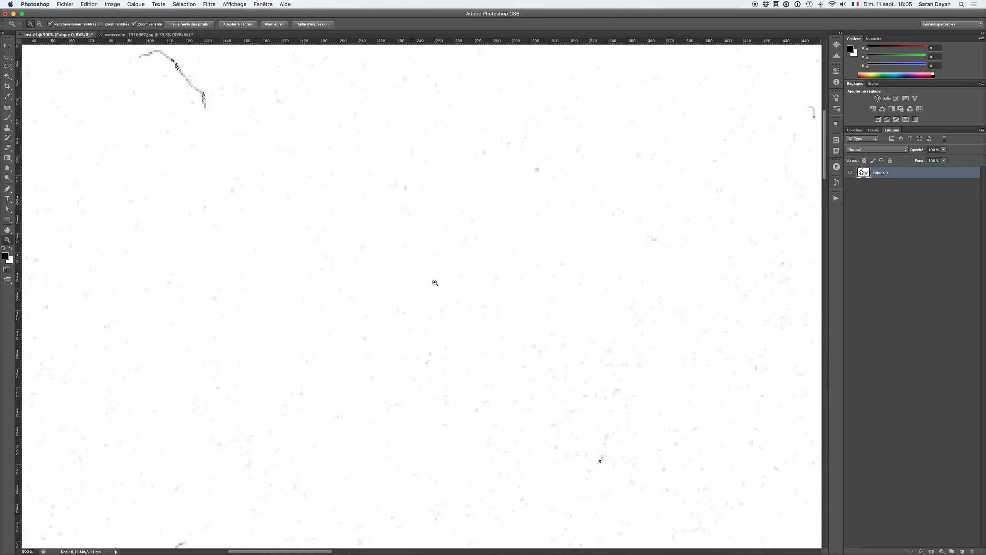
pyautogui.moveTo(482, 254); pyautogui.dragTo(406, 271)
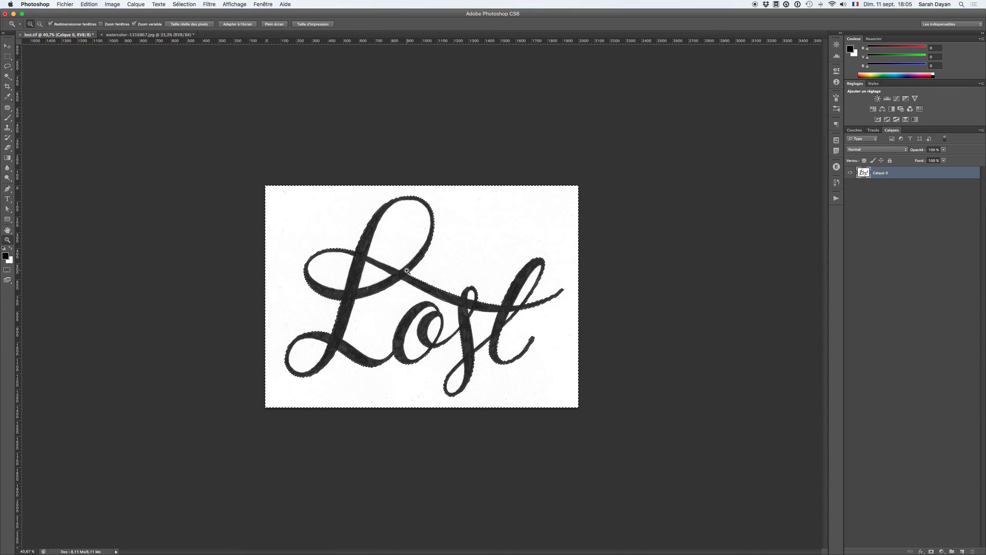
pyautogui.click(408, 280)
pyautogui.click(407, 286)
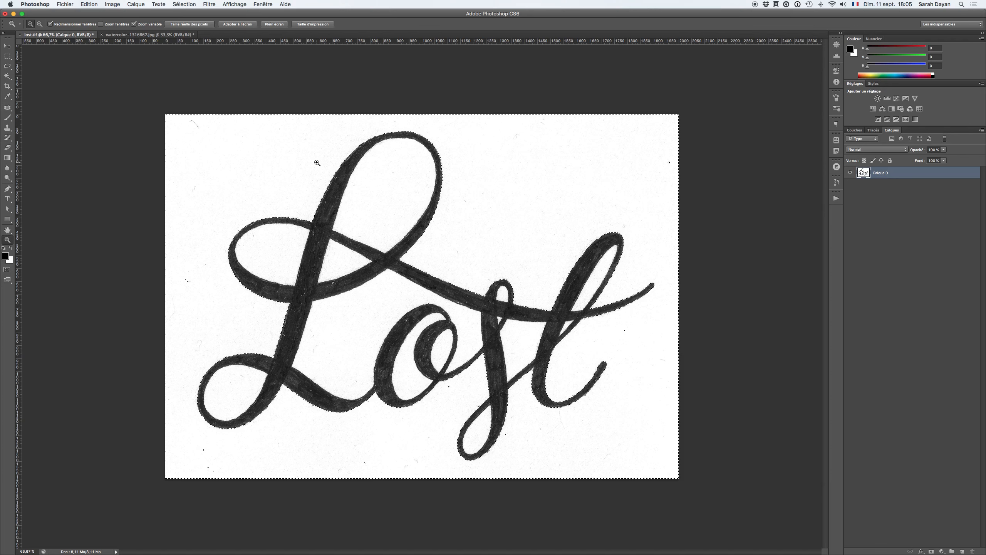
# - Clear the selection, set the Magic Wand tolerance to 100, and select the white paper around the lettering
pyautogui.click(8, 77)
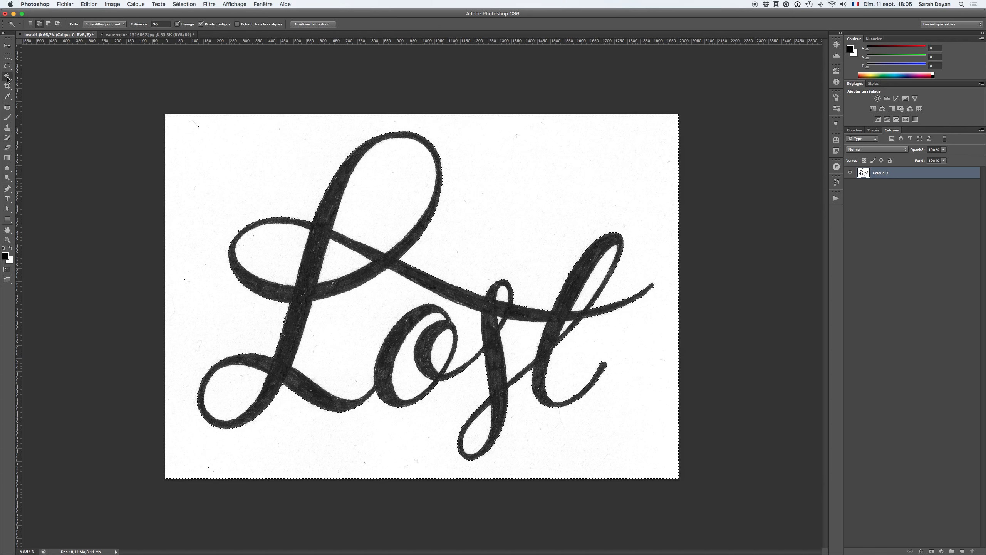
pyautogui.press('super+d')
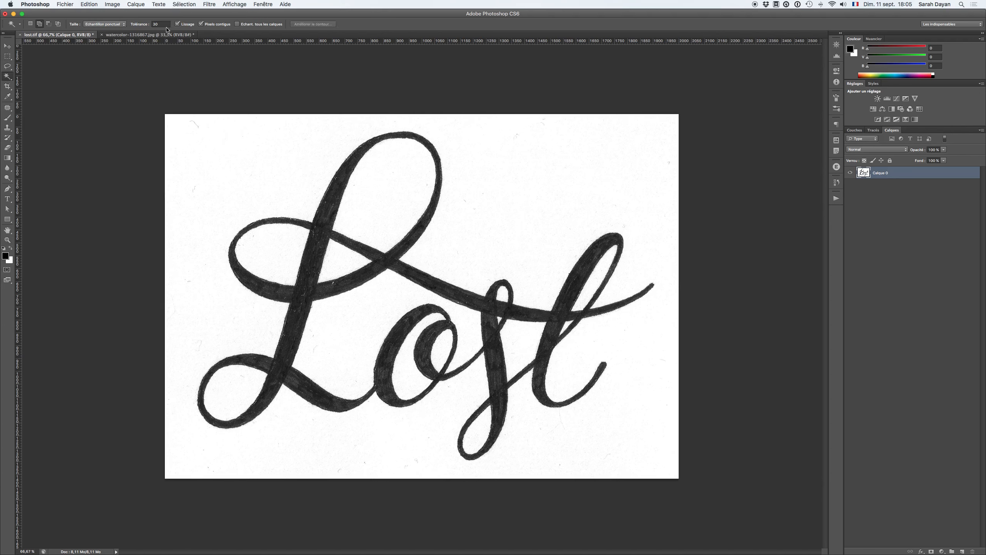
pyautogui.click(161, 24)
pyautogui.doubleClick(161, 24)
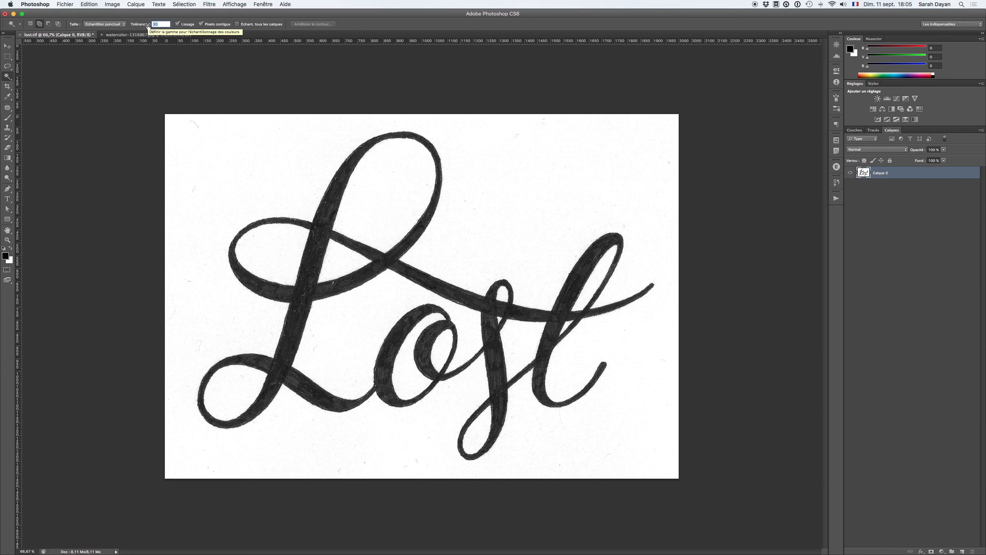
pyautogui.press('Return')
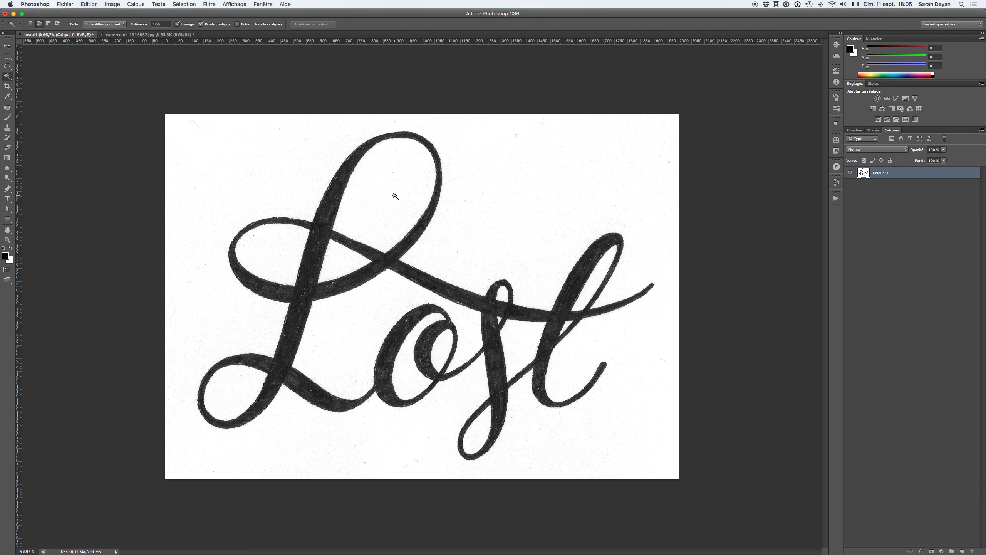
pyautogui.click(503, 180)
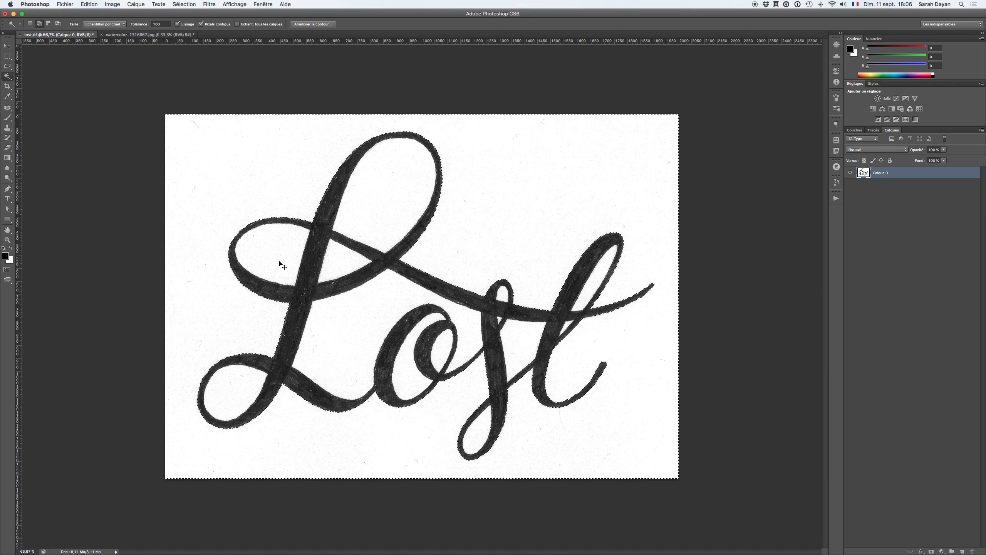
# - Clear the selection and try selecting the white paper with the Magic Wand tolerance at the maximum of 255
pyautogui.press('super+d')
pyautogui.click(161, 24)
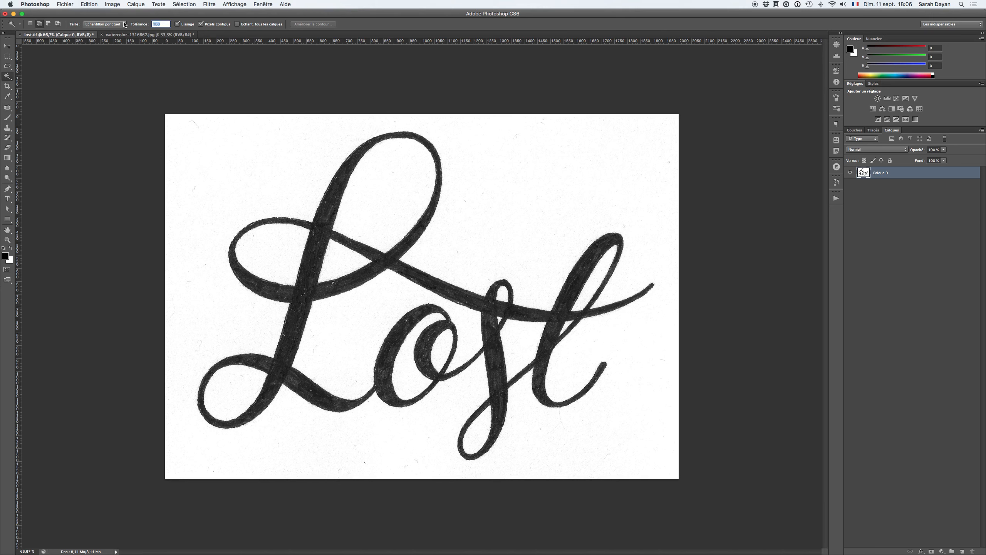
pyautogui.press('Return')
pyautogui.click(552, 178)
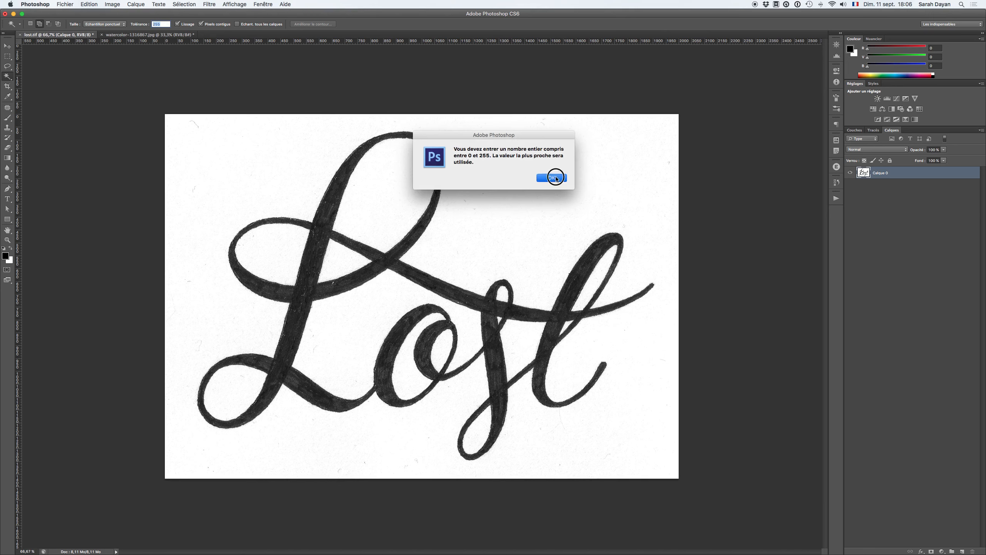
pyautogui.click(253, 188)
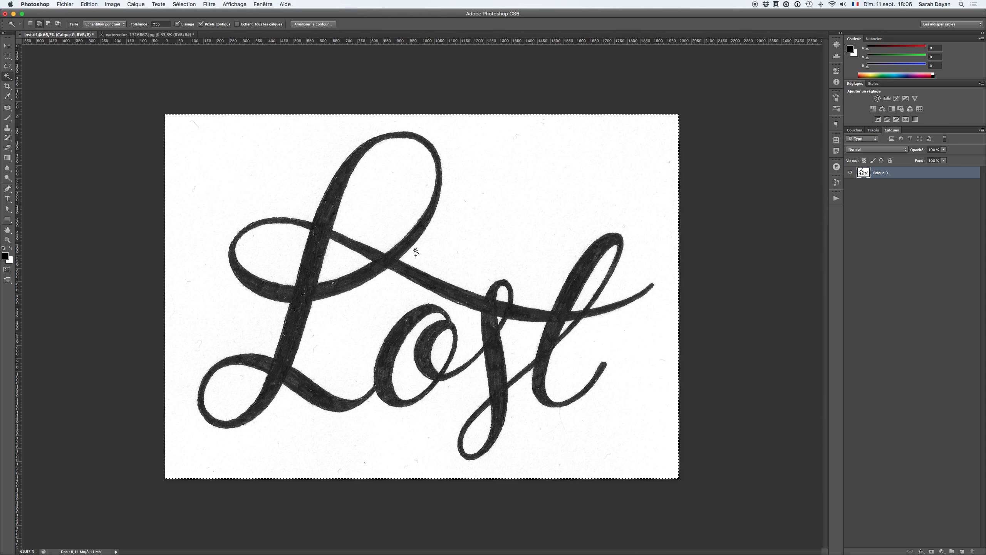
# - Clear the selection and reselect the paper at tolerance 100, adding the enclosed white area inside the letter o
pyautogui.press('super+d')
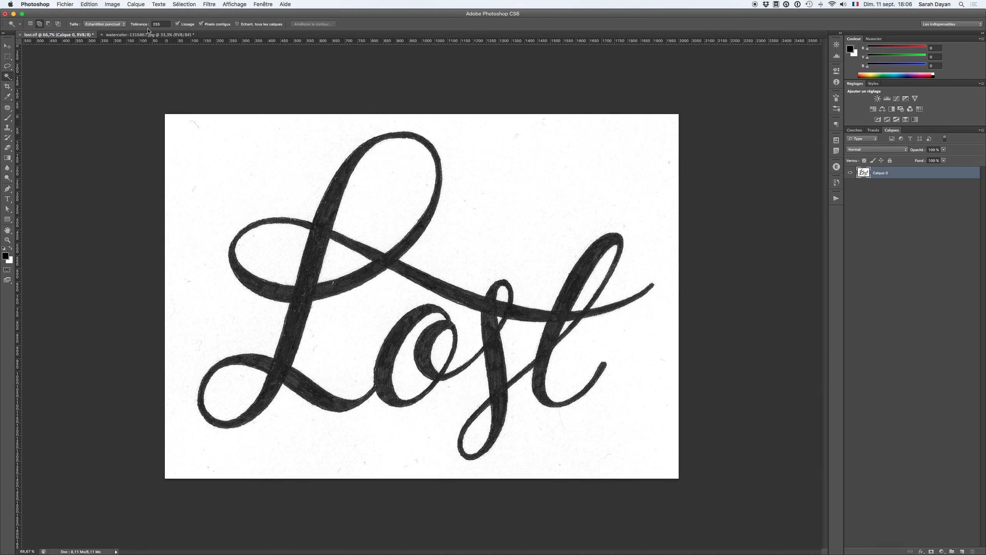
pyautogui.click(147, 26)
pyautogui.press('Return')
pyautogui.click(516, 206)
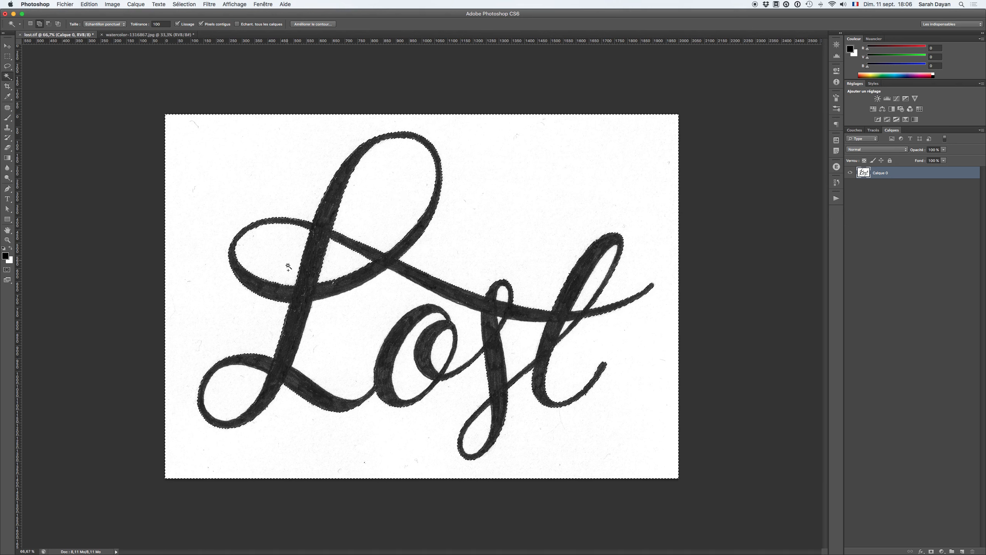
pyautogui.click(405, 379)
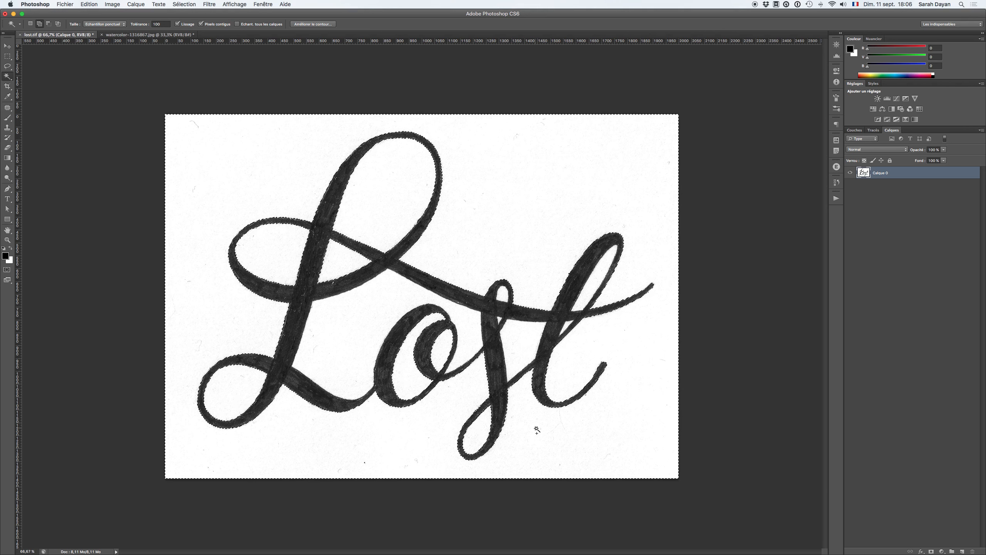
# - Clear the selection, disable the Magic Wand's contiguous-pixels option, and try selecting all white areas at tolerance 100
pyautogui.press('super+d')
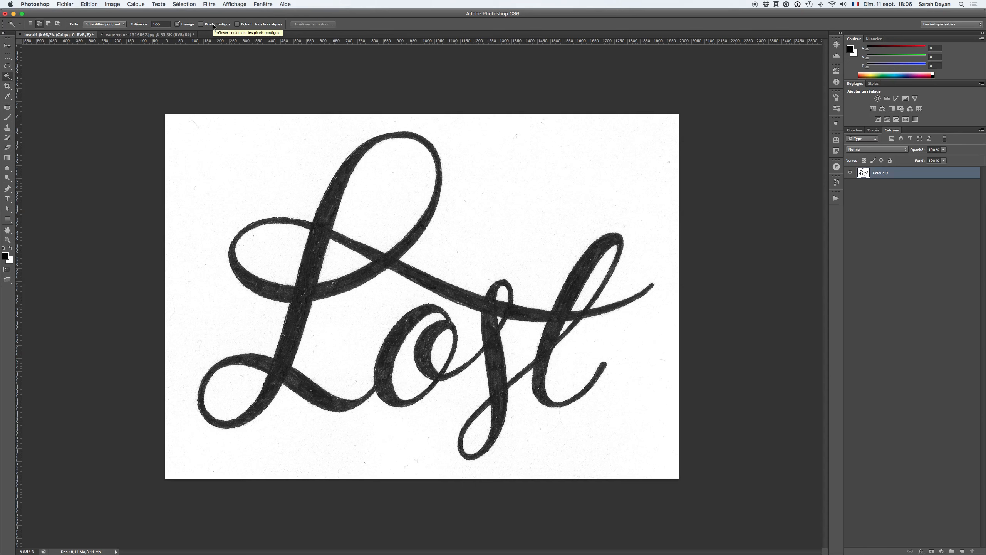
pyautogui.click(516, 199)
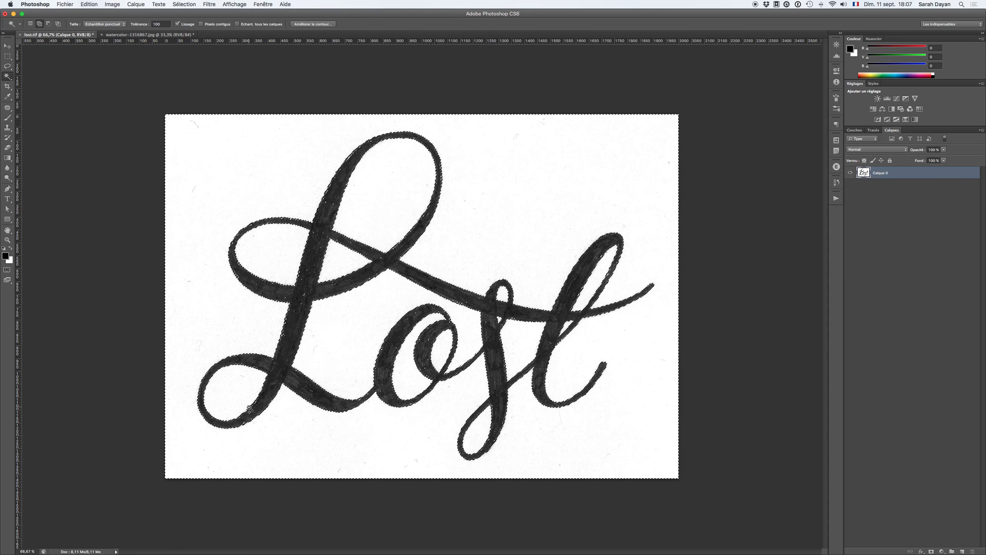
pyautogui.press('super+d')
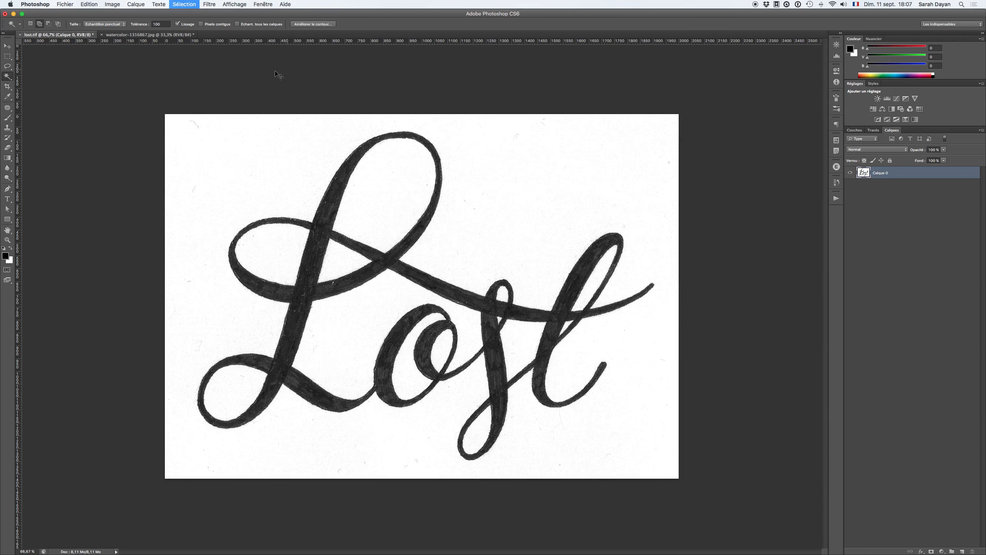
# - Set the Magic Wand tolerance to 30 and select all the white areas in and around the lettering
pyautogui.click(138, 25)
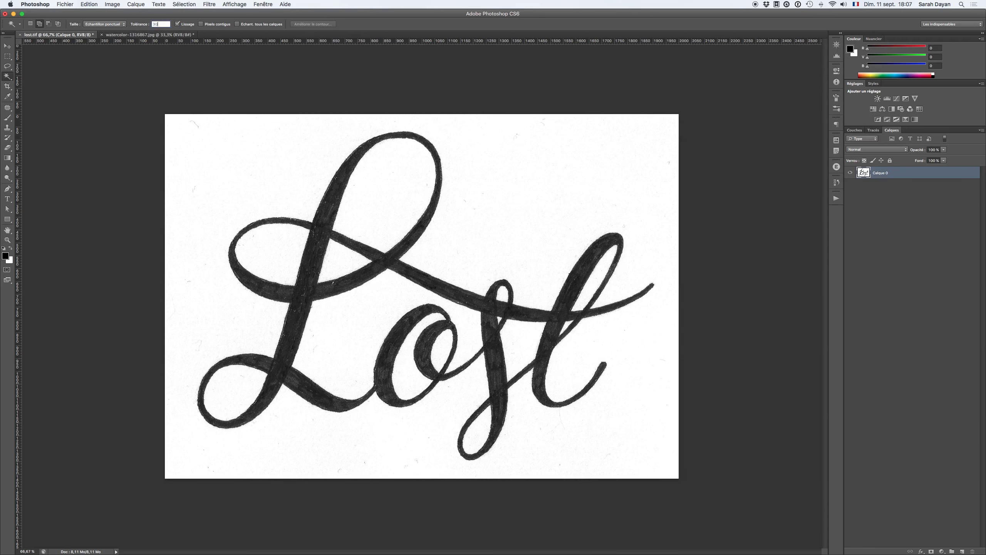
pyautogui.press('Return')
pyautogui.click(488, 172)
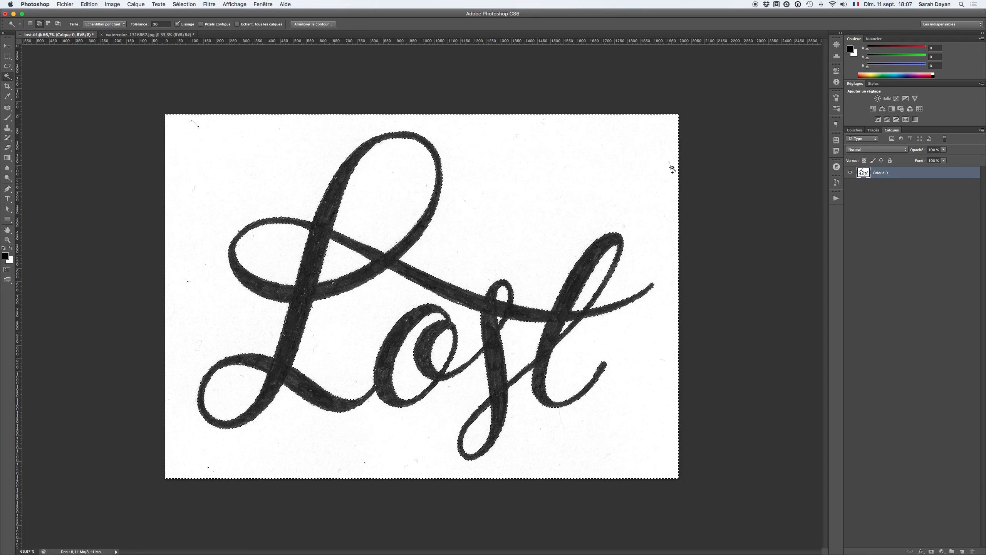
# - Add the stray dust specks on the paper around the letter t and below the s to the selection with the Rectangular Marquee
pyautogui.click(8, 56)
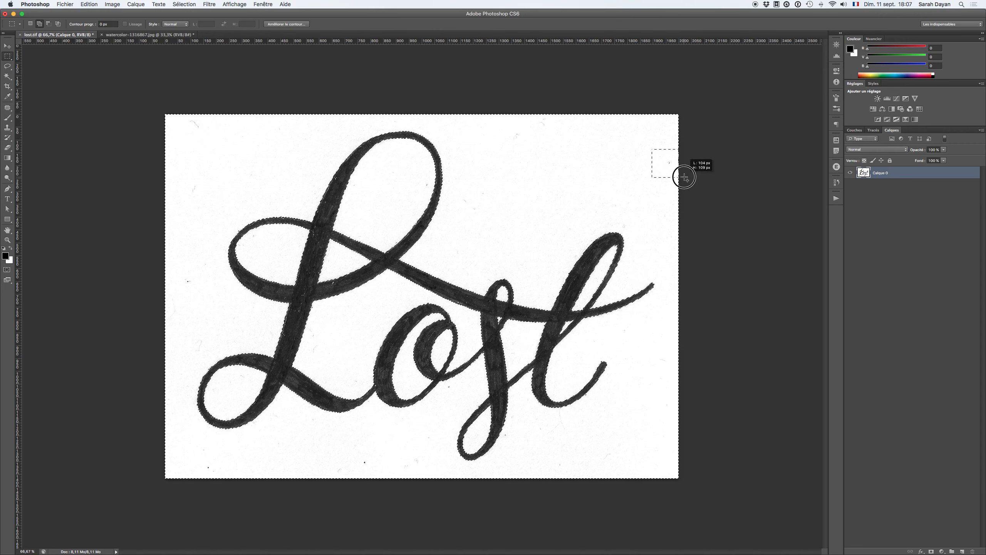
pyautogui.moveTo(631, 322); pyautogui.dragTo(613, 338)
pyautogui.moveTo(522, 429); pyautogui.dragTo(502, 445)
# - Add the remaining dust specks around and below the letters o and s to the selection with the Rectangular Marquee
pyautogui.click(8, 240)
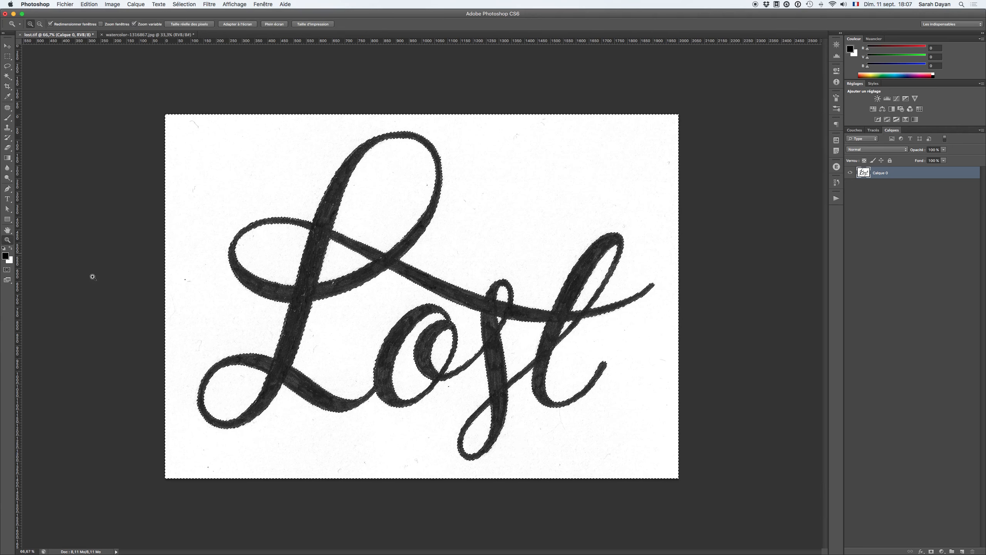
pyautogui.press('super+d')
pyautogui.click(463, 419)
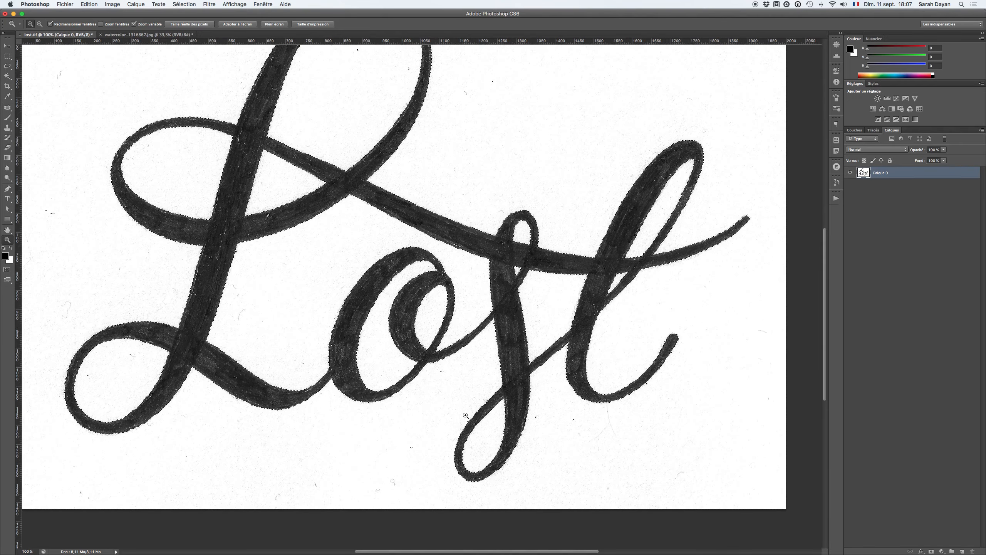
pyautogui.press('m')
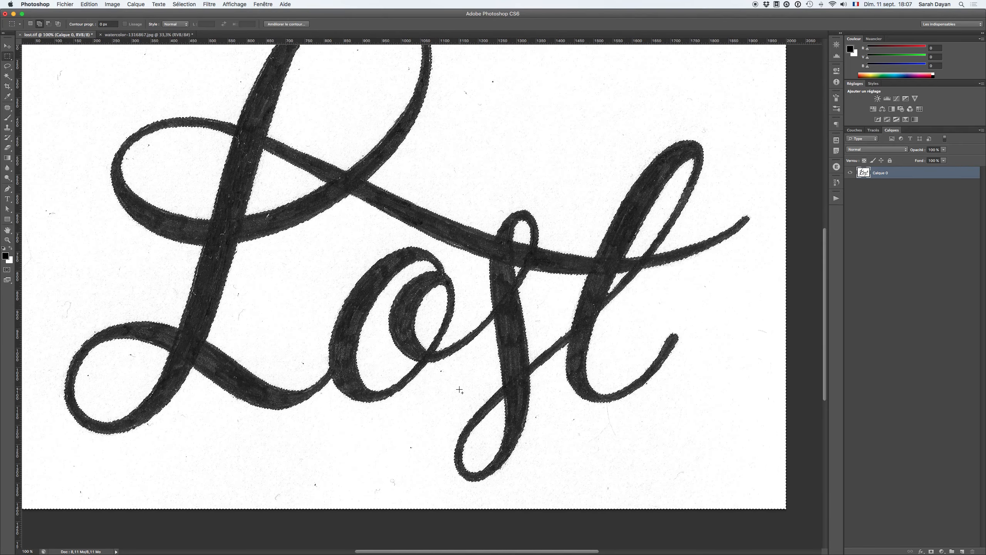
pyautogui.moveTo(459, 389); pyautogui.dragTo(439, 370)
pyautogui.moveTo(289, 353); pyautogui.dragTo(305, 371)
pyautogui.moveTo(395, 436); pyautogui.dragTo(421, 473)
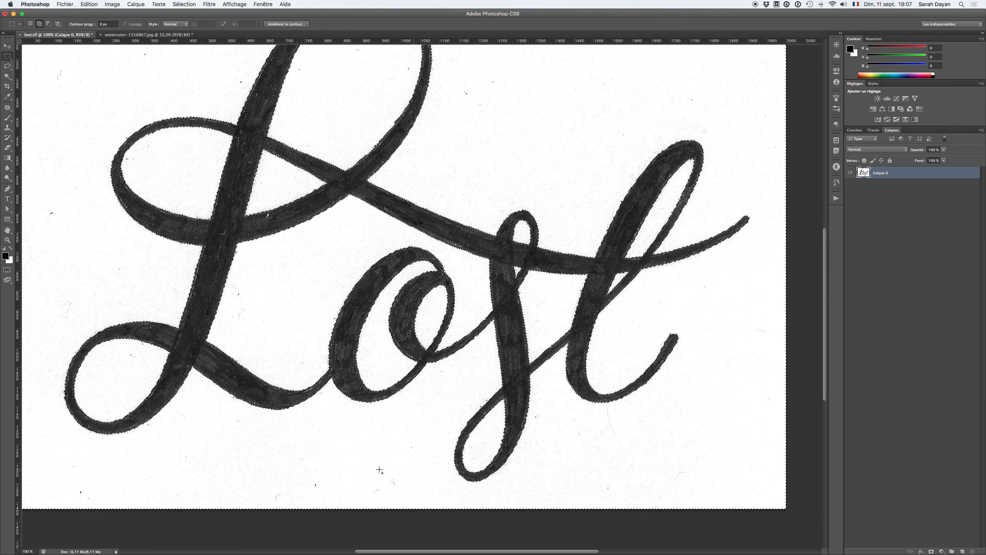
pyautogui.moveTo(335, 471); pyautogui.dragTo(295, 498)
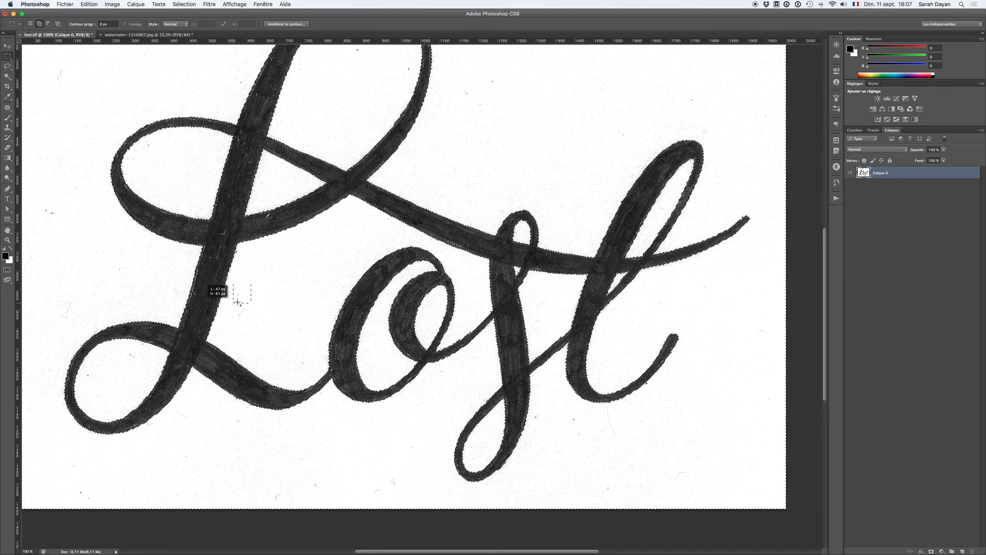
# - Add the dust specks around and inside the loops of the letter L to the selection with the Rectangular Marquee
pyautogui.hscroll(-10, 252, 389)
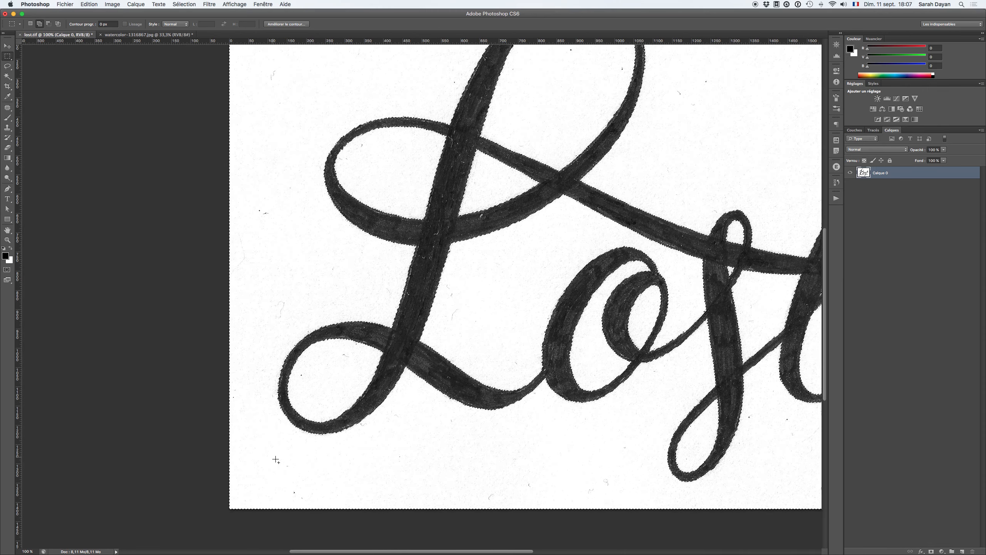
pyautogui.moveTo(275, 460); pyautogui.dragTo(317, 511)
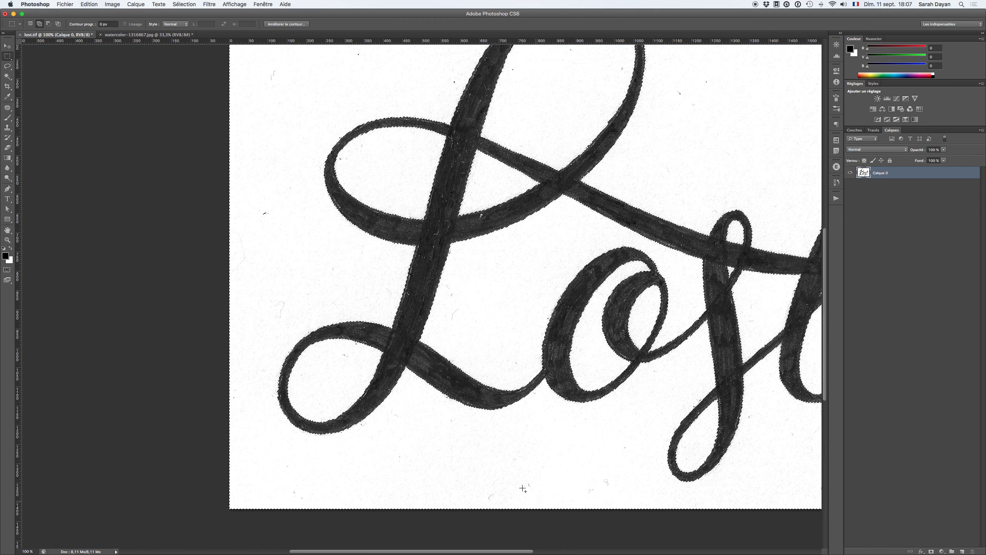
pyautogui.moveTo(255, 206); pyautogui.dragTo(276, 227)
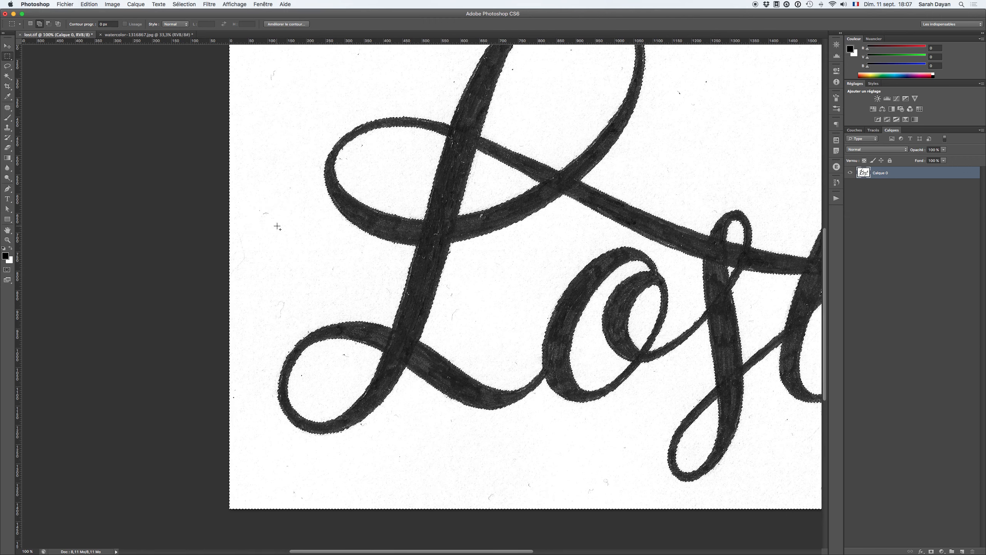
pyautogui.moveTo(372, 152); pyautogui.dragTo(341, 154)
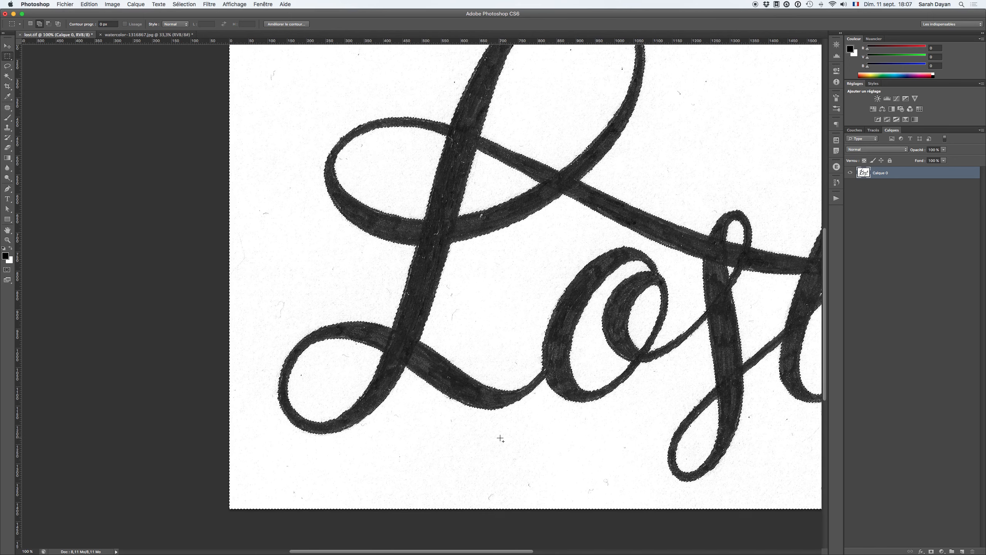
pyautogui.scroll(-2, 466, 435)
pyautogui.moveTo(376, 391); pyautogui.dragTo(365, 384)
pyautogui.moveTo(310, 325); pyautogui.dragTo(218, 368)
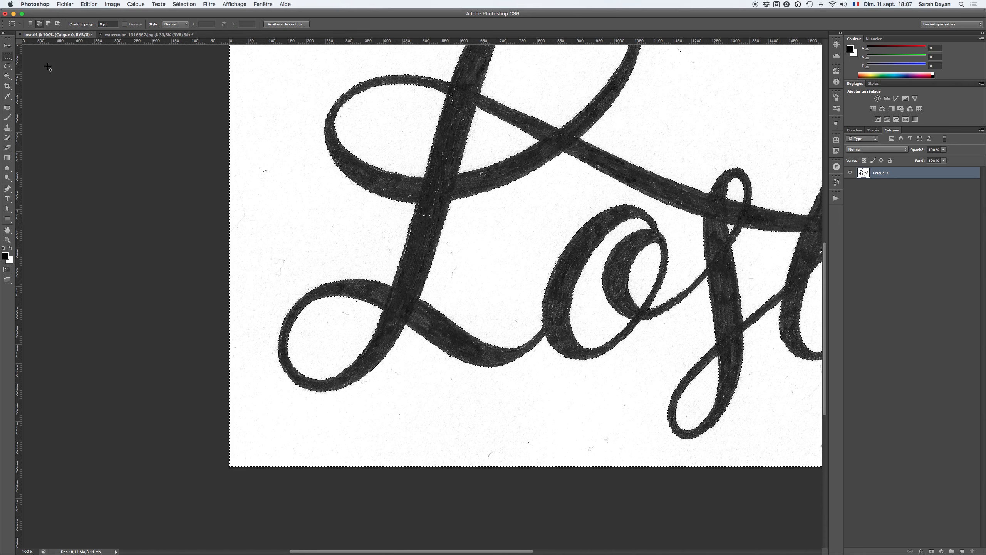
# - Add a layer mask from the selection that hides the white paper and keeps only the Lost lettering
pyautogui.click(7, 240)
pyautogui.hscroll(5, 583, 230)
pyautogui.moveTo(583, 230); pyautogui.dragTo(543, 246)
pyautogui.click(481, 313)
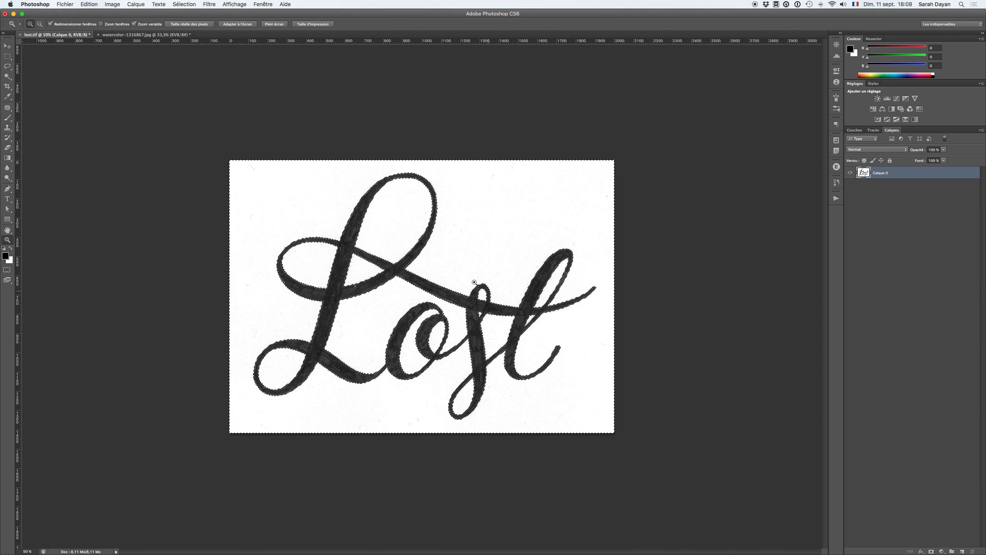
pyautogui.press('v')
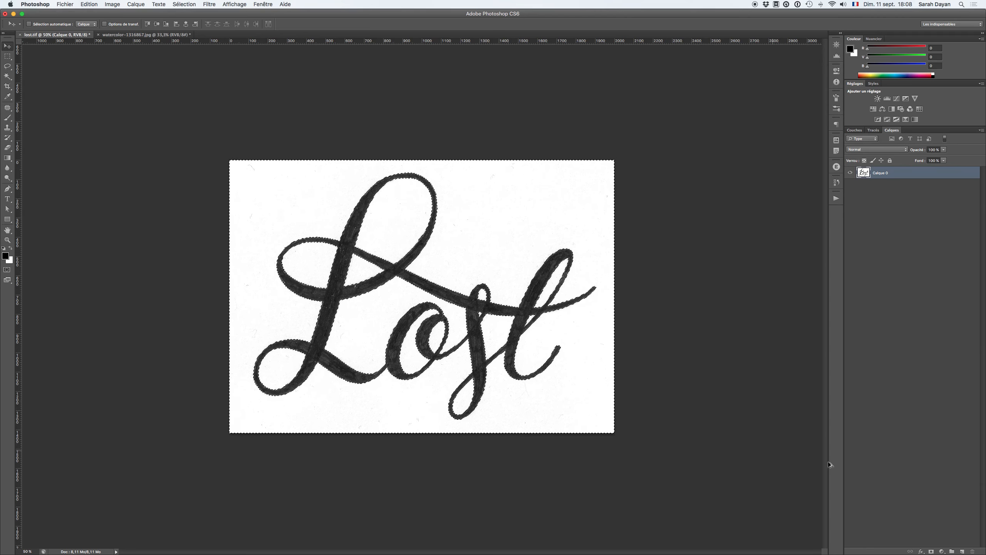
pyautogui.click(931, 552)
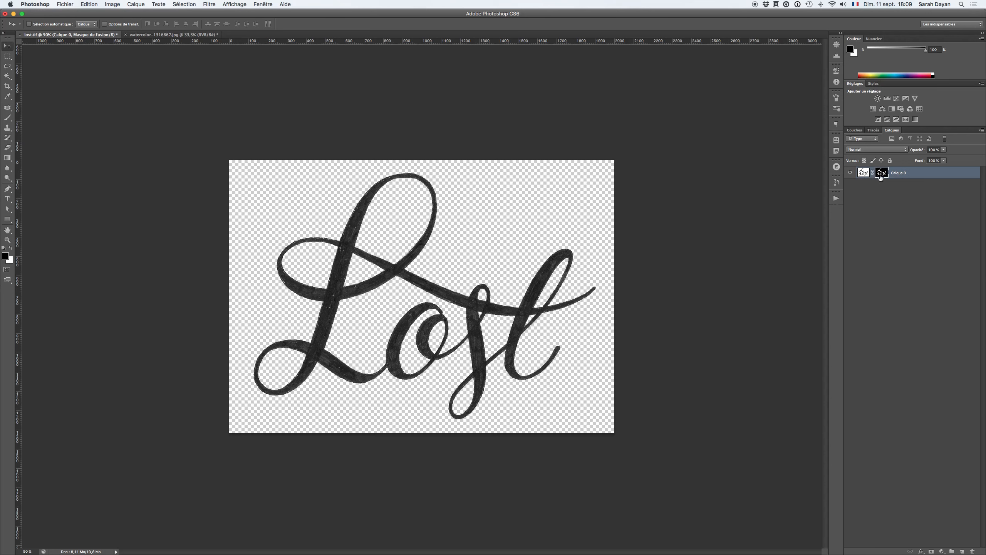
# - Compare the lettering with and without its white paper by repeatedly disabling and enabling the layer mask
pyautogui.keyDown('shift'); pyautogui.click(880, 176); pyautogui.keyUp('shift')
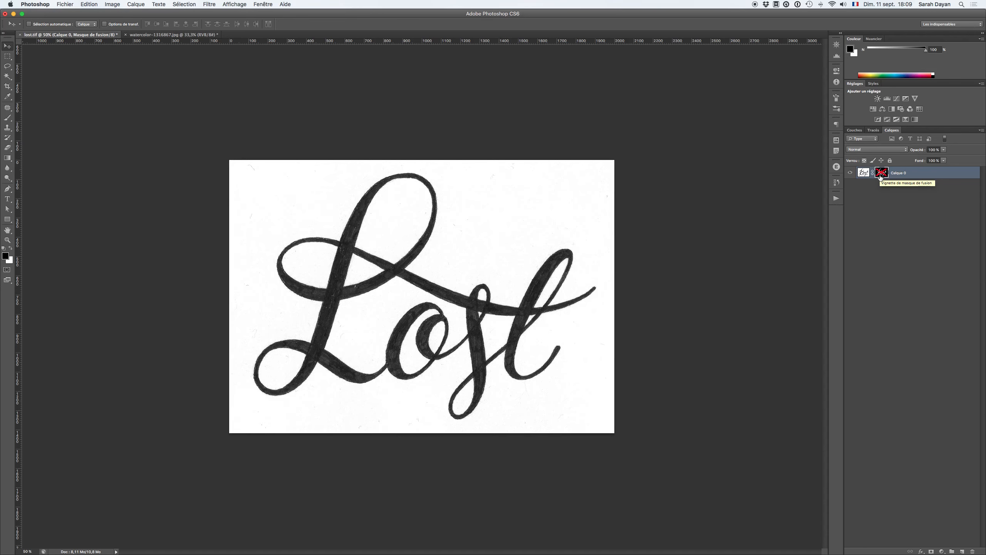
pyautogui.keyDown('shift'); pyautogui.click(881, 175); pyautogui.keyUp('shift')
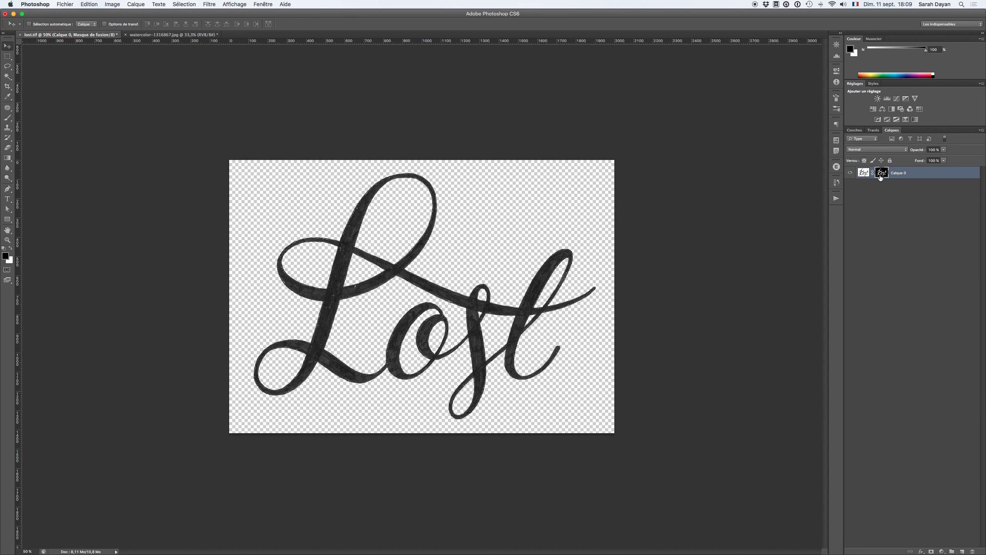
pyautogui.keyDown('shift'); pyautogui.click(880, 176); pyautogui.keyUp('shift')
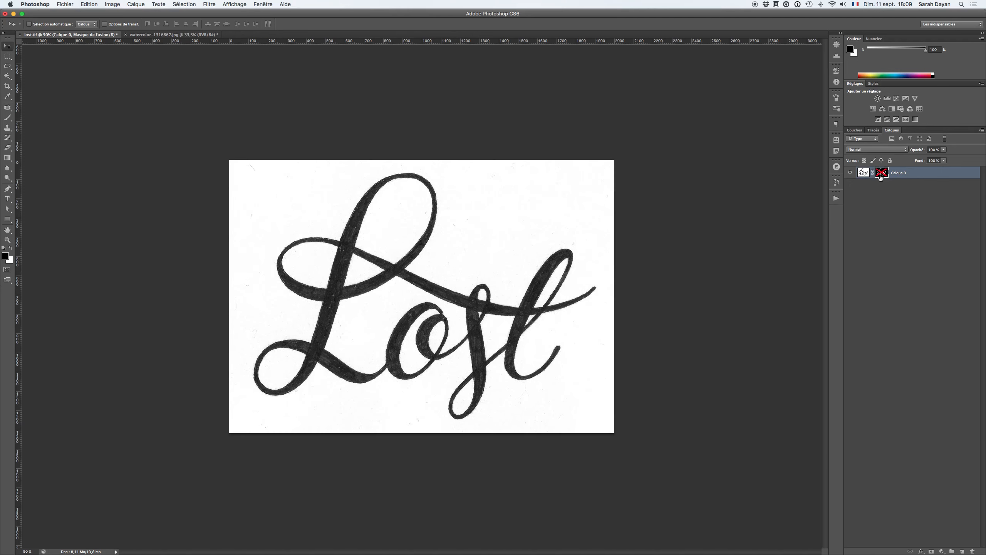
pyautogui.keyDown('shift'); pyautogui.click(881, 176); pyautogui.keyUp('shift')
pyautogui.keyDown('shift'); pyautogui.click(881, 175); pyautogui.keyUp('shift')
pyautogui.keyDown('shift'); pyautogui.click(881, 176); pyautogui.keyUp('shift')
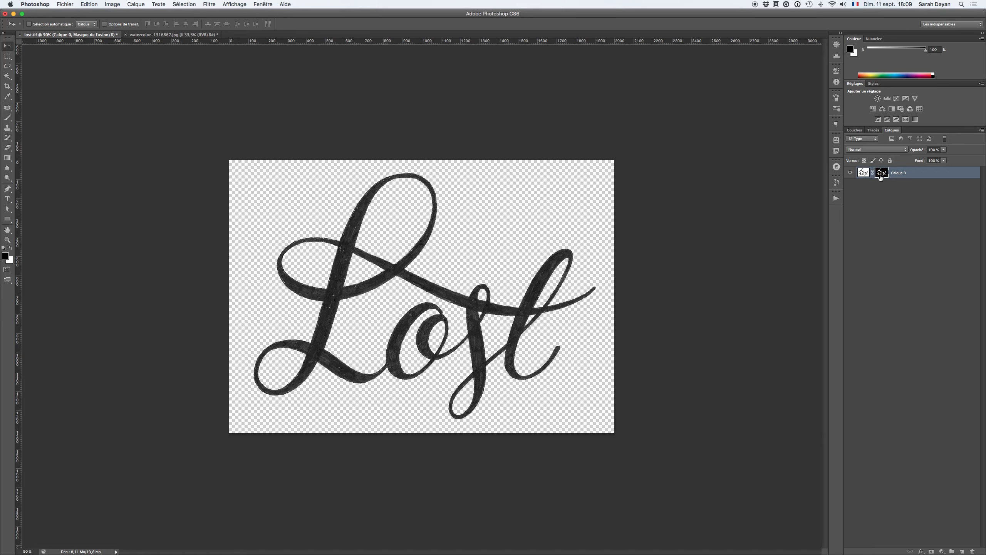
pyautogui.keyDown('shift'); pyautogui.click(881, 175); pyautogui.keyUp('shift')
pyautogui.keyDown('shift'); pyautogui.click(881, 176); pyautogui.keyUp('shift')
# - Bring the watercolor image into lost.tif as a layer above the lettering, covering the whole canvas
pyautogui.click(198, 36)
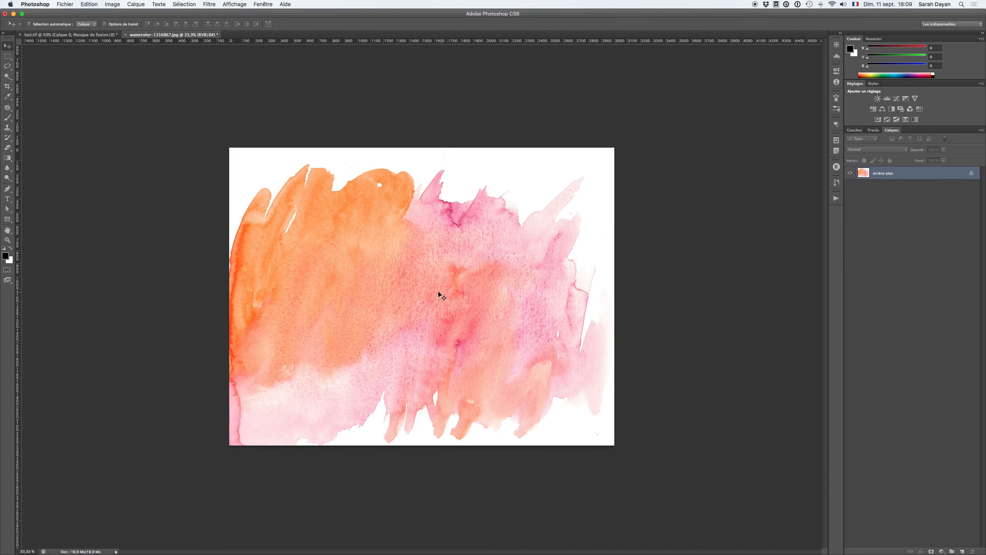
pyautogui.click(410, 305)
pyautogui.moveTo(409, 306)
pyautogui.mouseDown()
pyautogui.moveTo(102, 35)
pyautogui.moveTo(297, 176)
pyautogui.moveTo(439, 317)
pyautogui.moveTo(420, 306)
pyautogui.mouseUp()
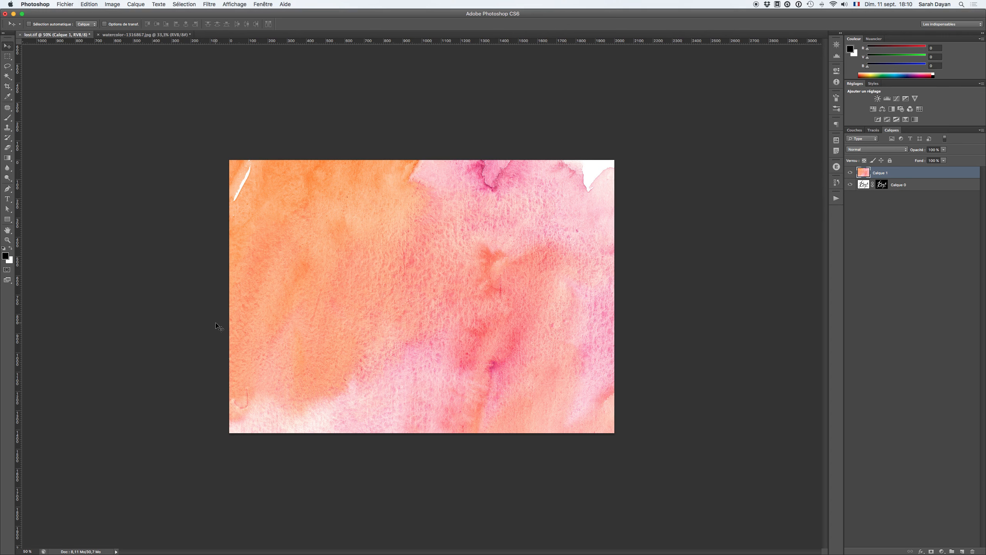
# - Try copying the entire watercolor image and pasting it into lost.tif as a second layer, and undo the paste
pyautogui.click(143, 35)
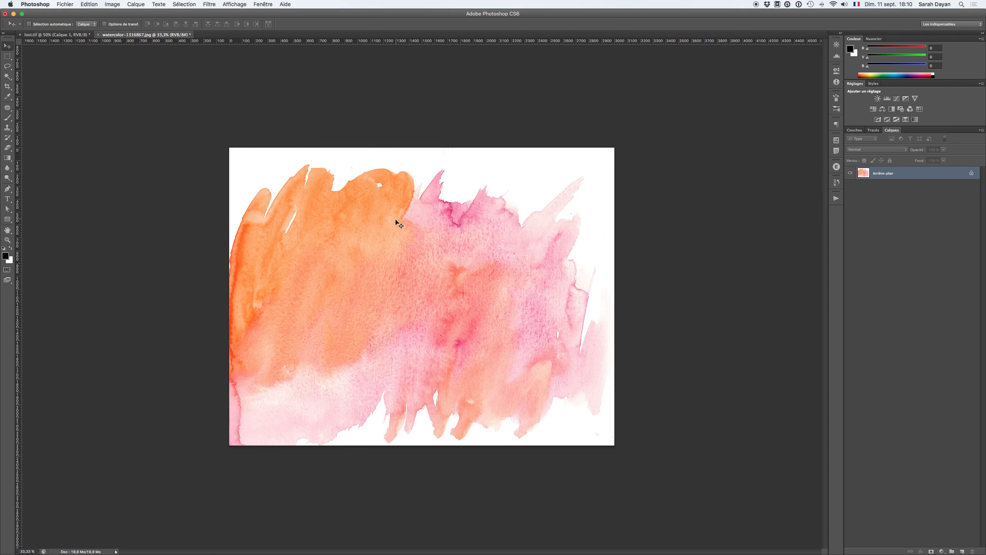
pyautogui.press('super+a')
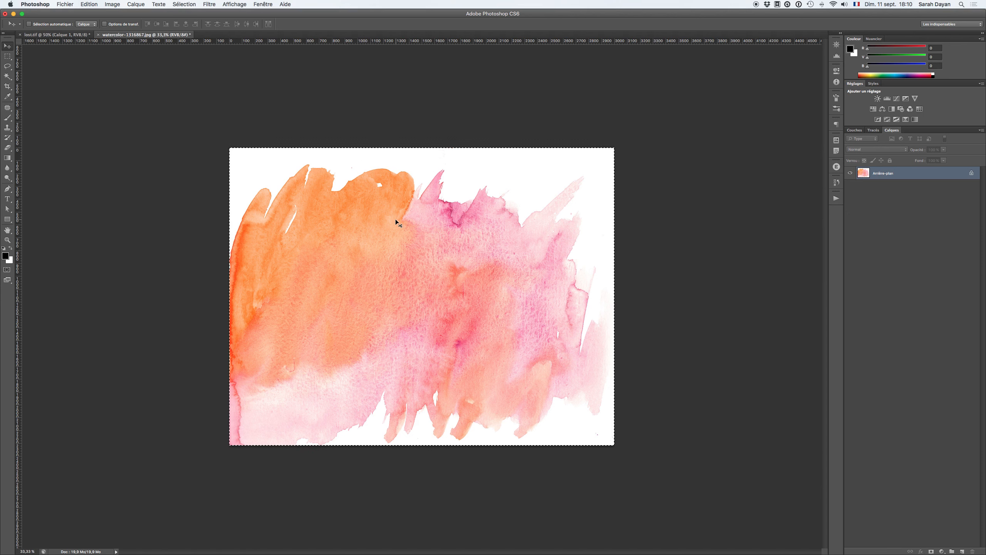
pyautogui.moveTo(396, 219); pyautogui.dragTo(253, 200)
pyautogui.press('super+v')
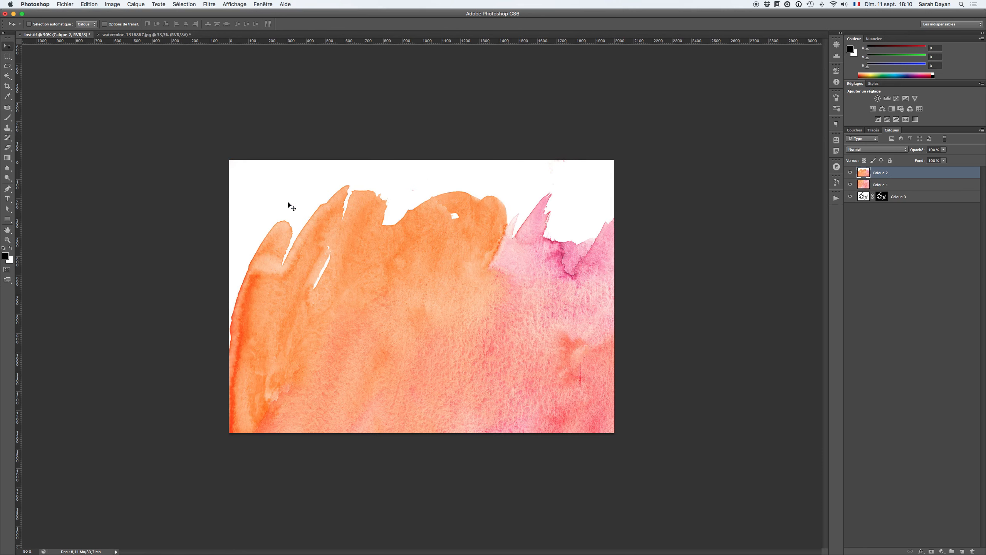
pyautogui.press('super+z')
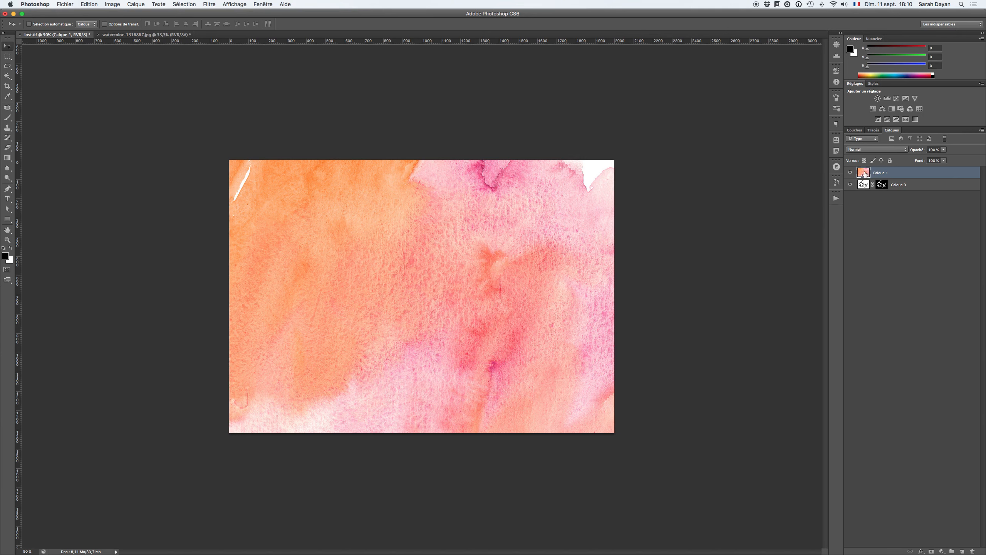
# - Compare the canvas with and without the watercolor layer by repeatedly hiding and showing it above the lettering
pyautogui.click(851, 173)
pyautogui.click(851, 173)
pyautogui.click(851, 173)
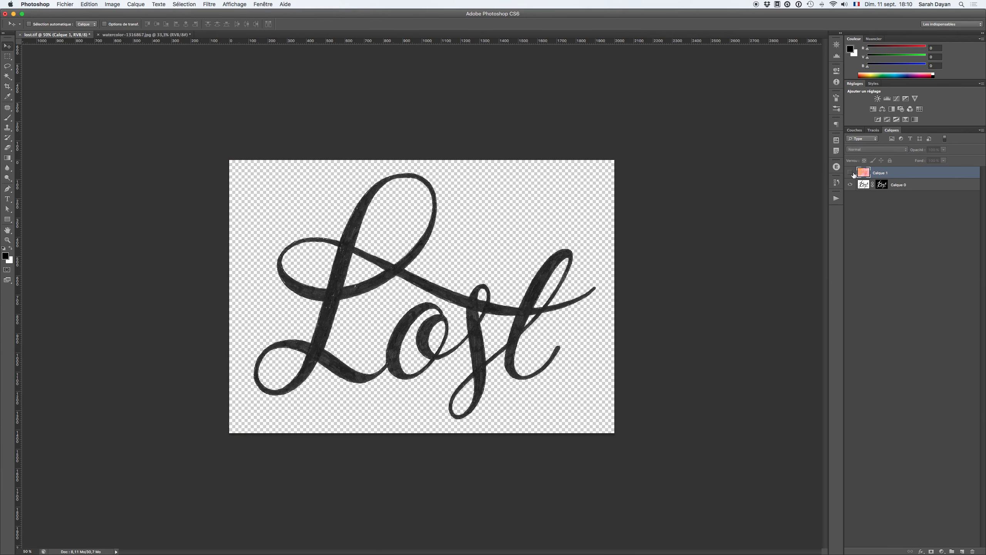
pyautogui.click(850, 173)
pyautogui.click(851, 173)
pyautogui.click(851, 173)
pyautogui.click(850, 173)
pyautogui.click(851, 173)
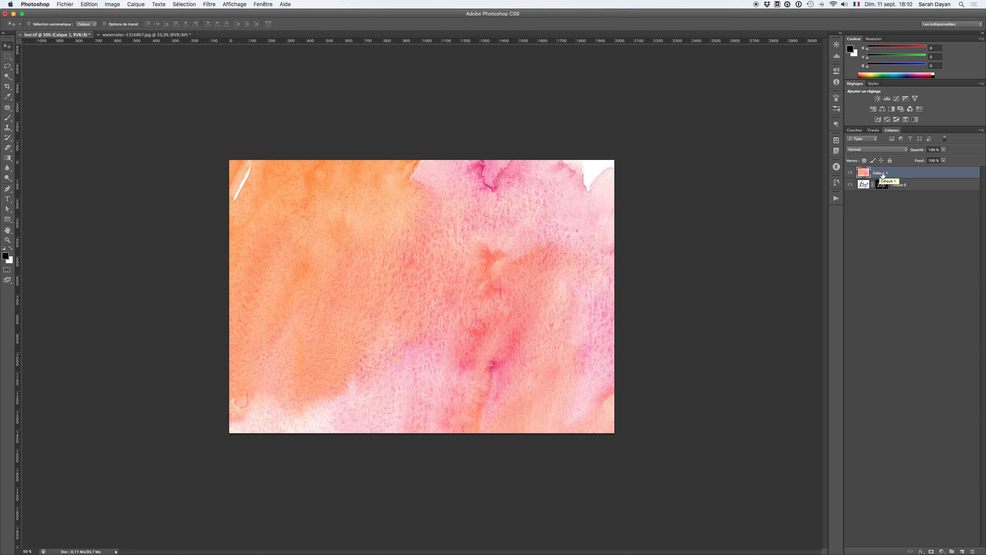
pyautogui.rightClick(931, 174)
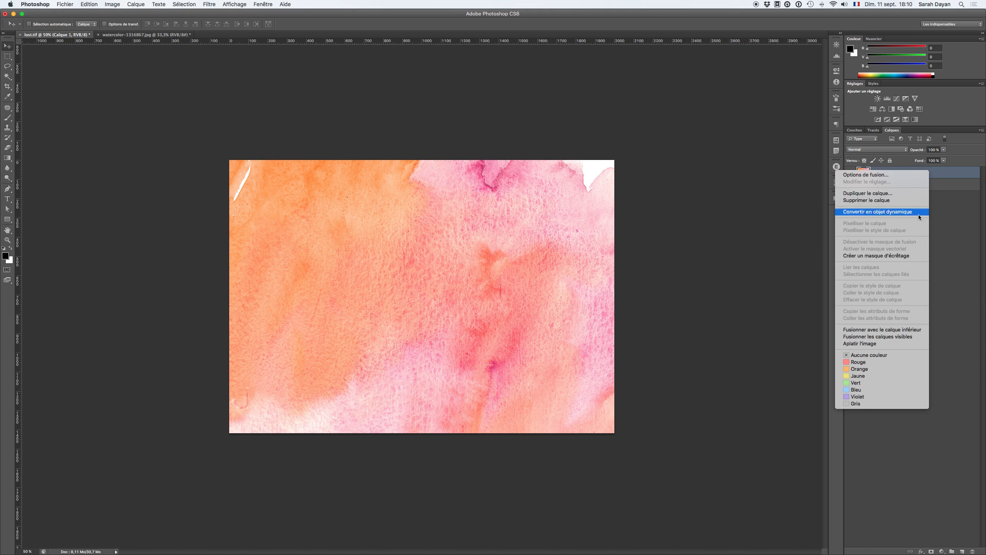
pyautogui.click(914, 254)
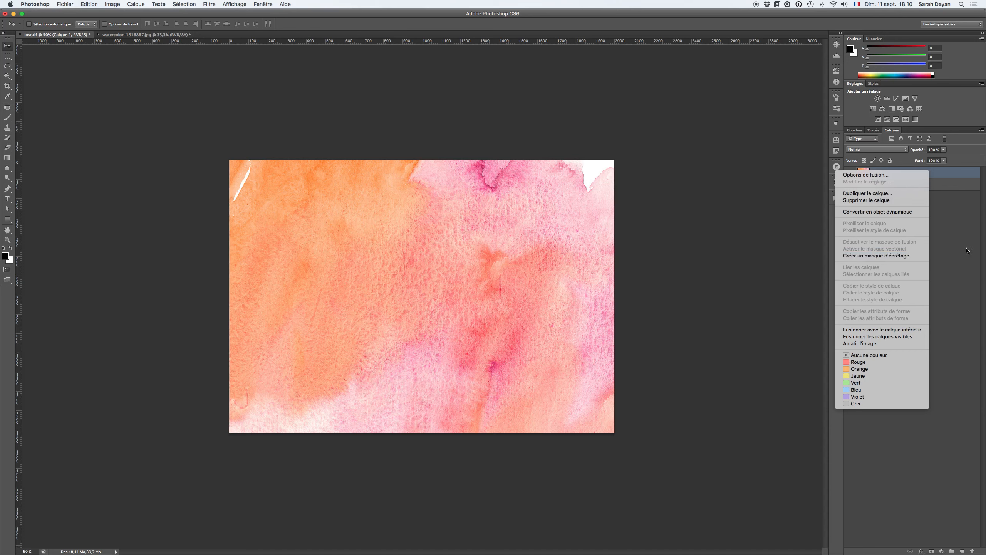
# - Switch to Firefox and search Google for "masque d écretage photoshop english" to find the English name of the command
pyautogui.moveTo(1, 211)
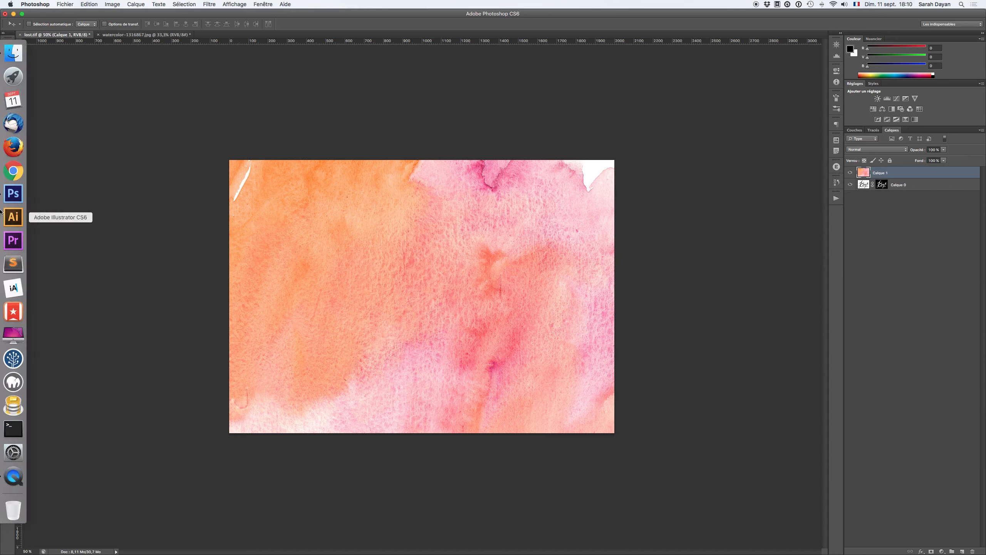
pyautogui.click(15, 147)
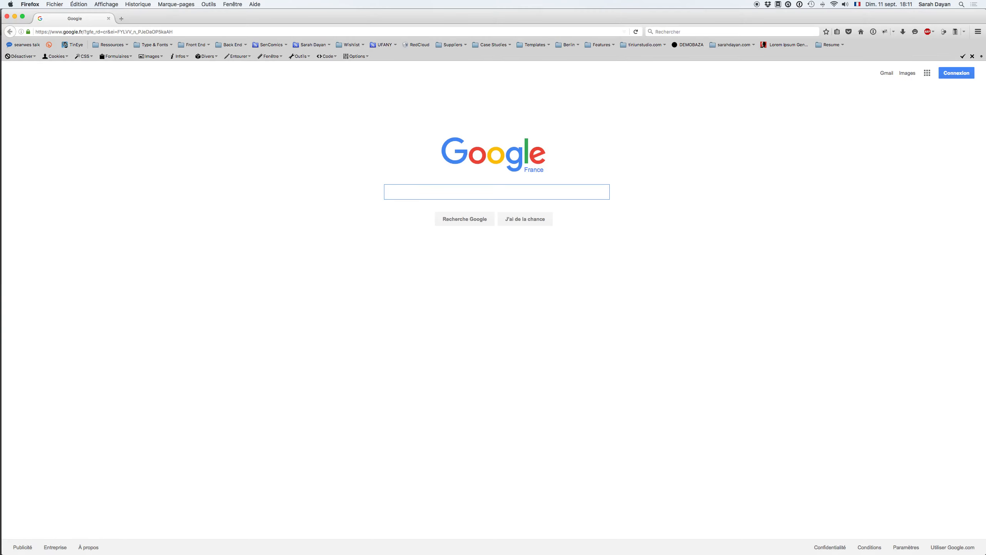
pyautogui.write("masque d'écr^")
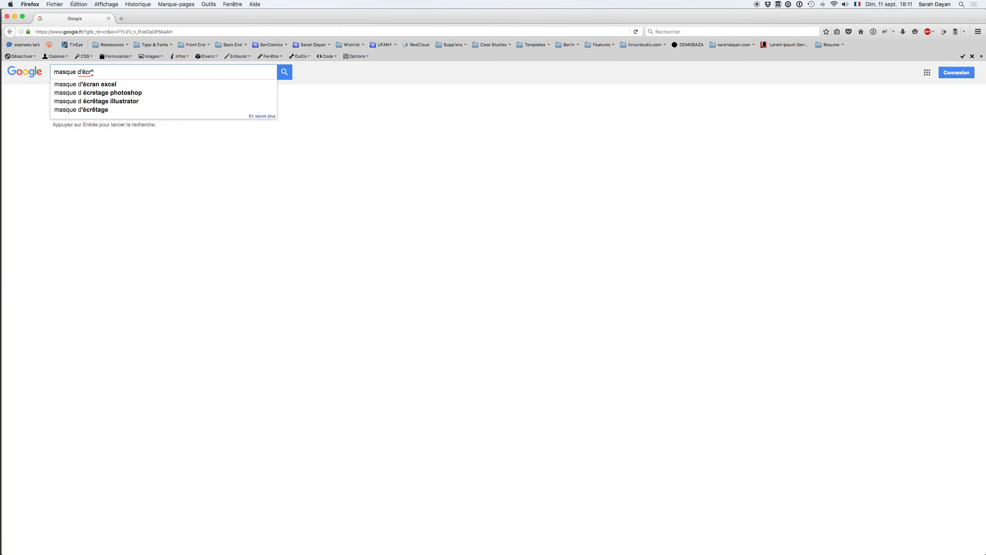
pyautogui.press('Down')
pyautogui.press('Down')
pyautogui.write('enf')
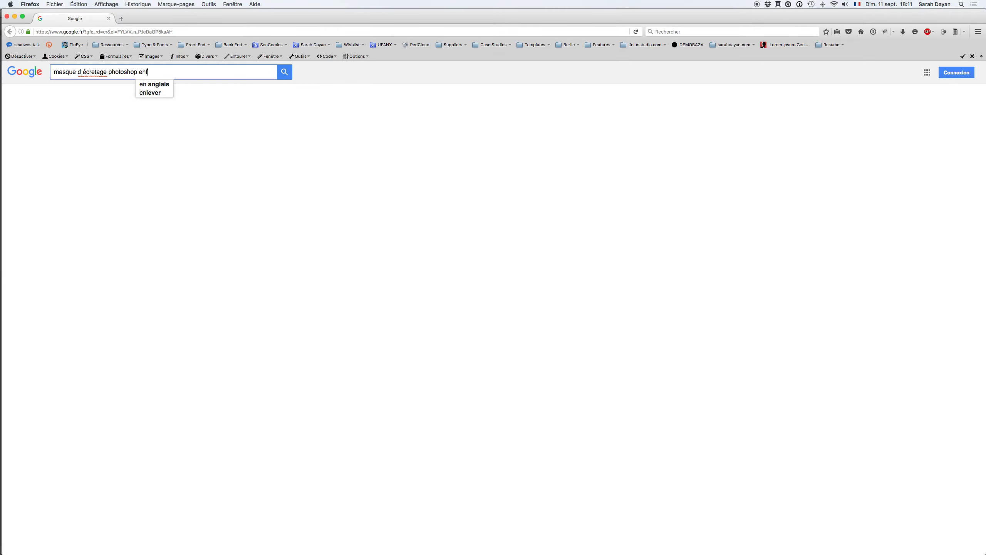
pyautogui.press('BackSpace')
pyautogui.write('glish')
pyautogui.press('Return')
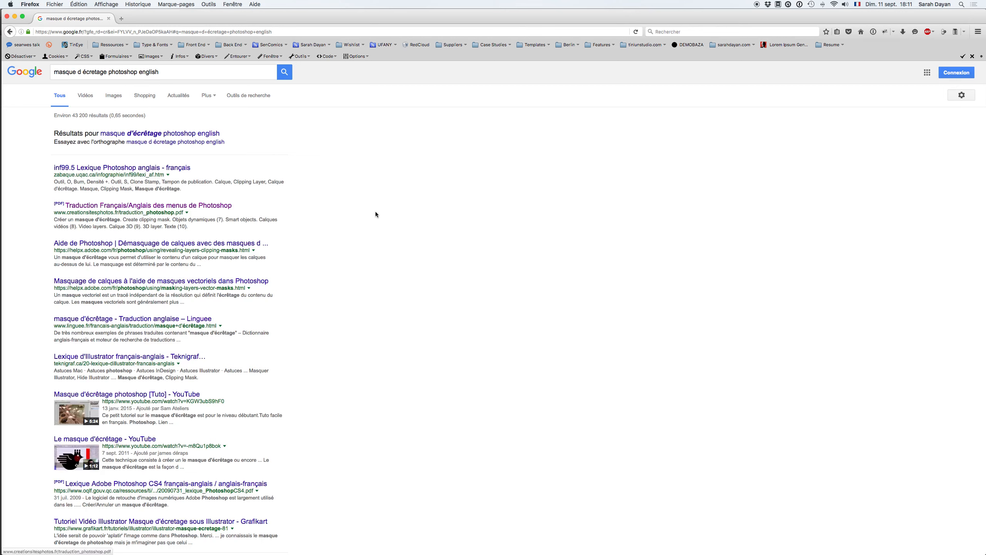
# - Switch back to Photoshop and clip the watercolor layer to the lettering layer with a clipping mask
pyautogui.press('super+Tab')
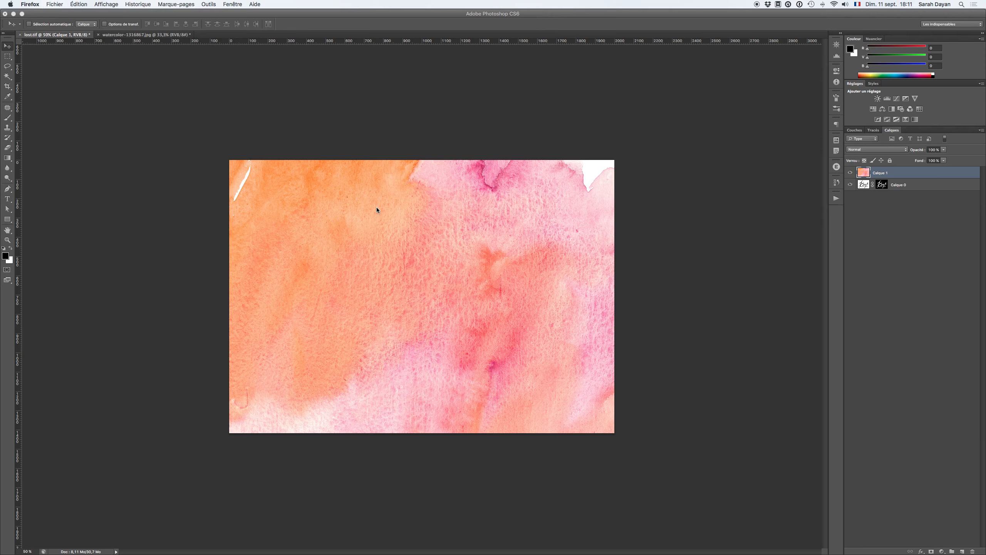
pyautogui.rightClick(910, 176)
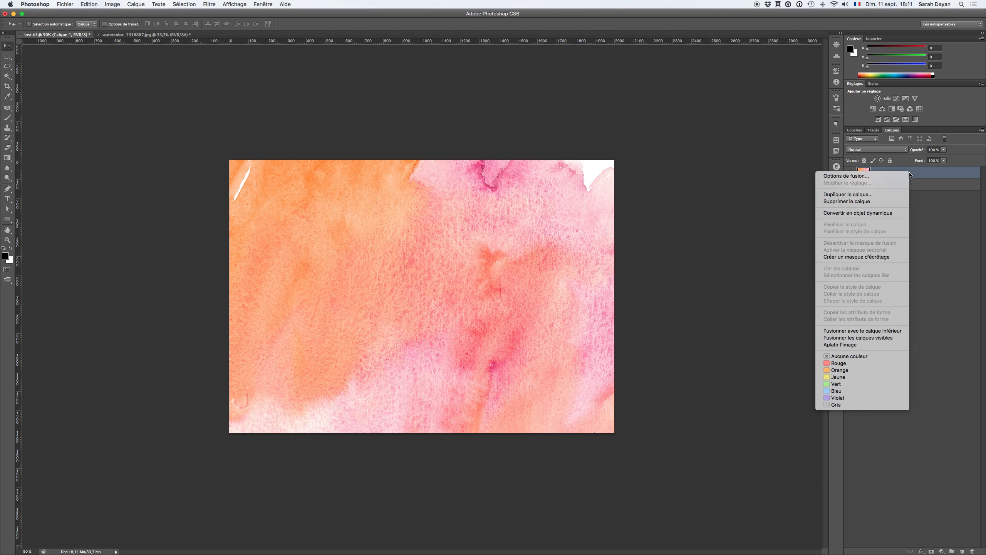
pyautogui.click(880, 257)
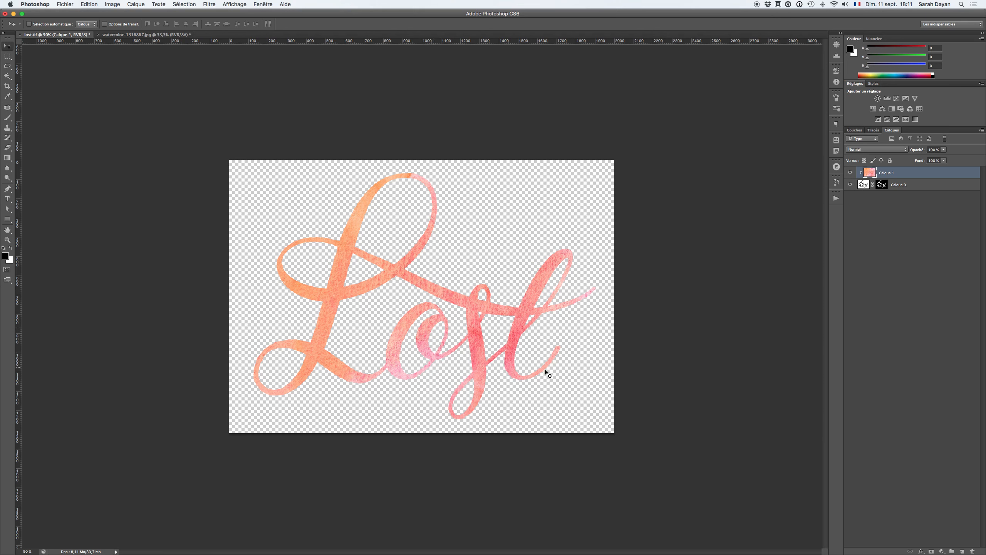
# - Add a white solid color fill layer and place it beneath the lettering layer as the background
pyautogui.click(943, 552)
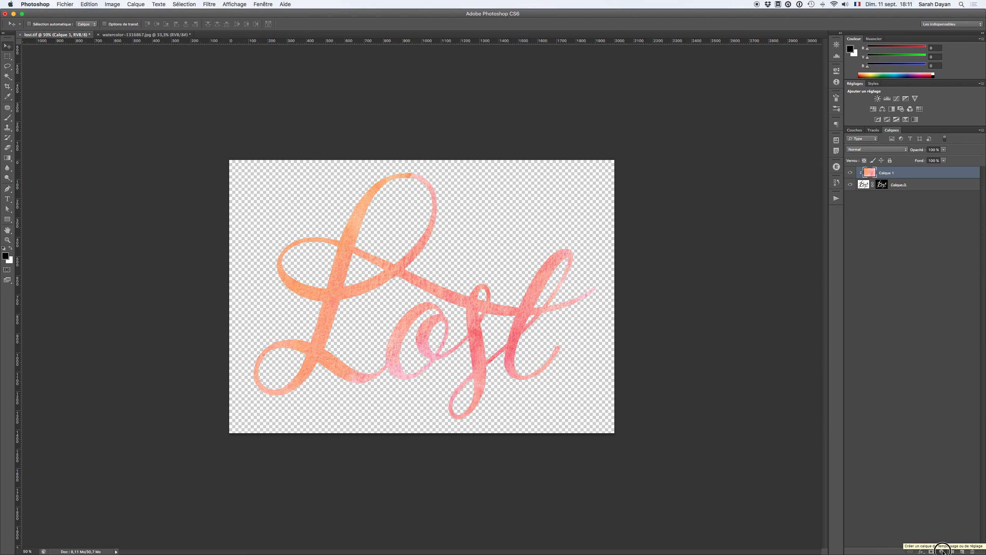
pyautogui.click(878, 399)
pyautogui.click(943, 551)
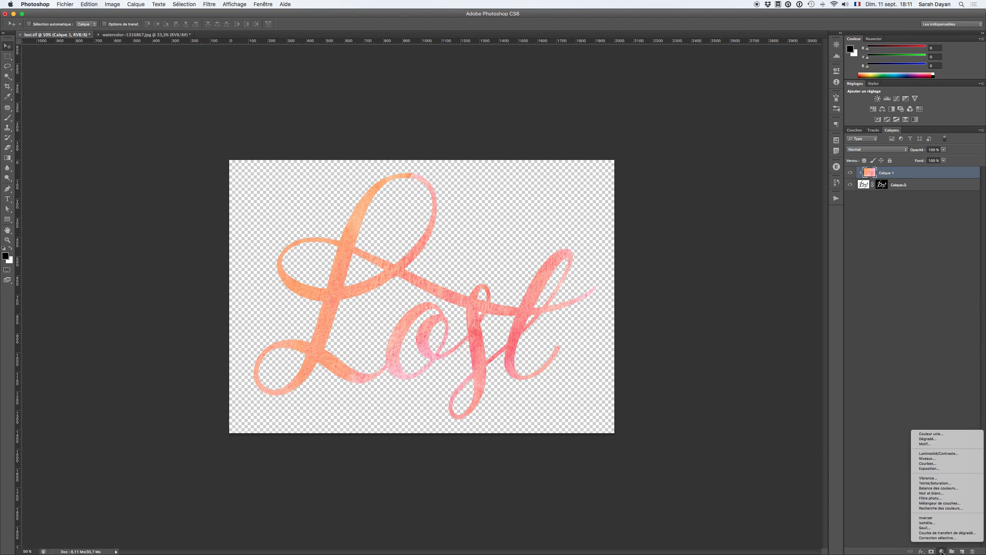
pyautogui.click(928, 434)
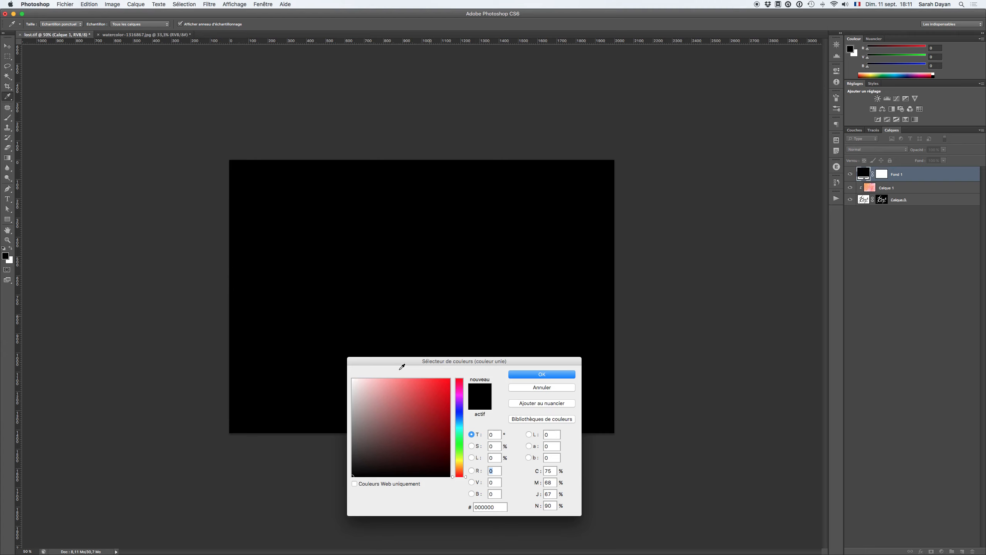
pyautogui.moveTo(368, 392); pyautogui.dragTo(326, 349)
pyautogui.click(562, 374)
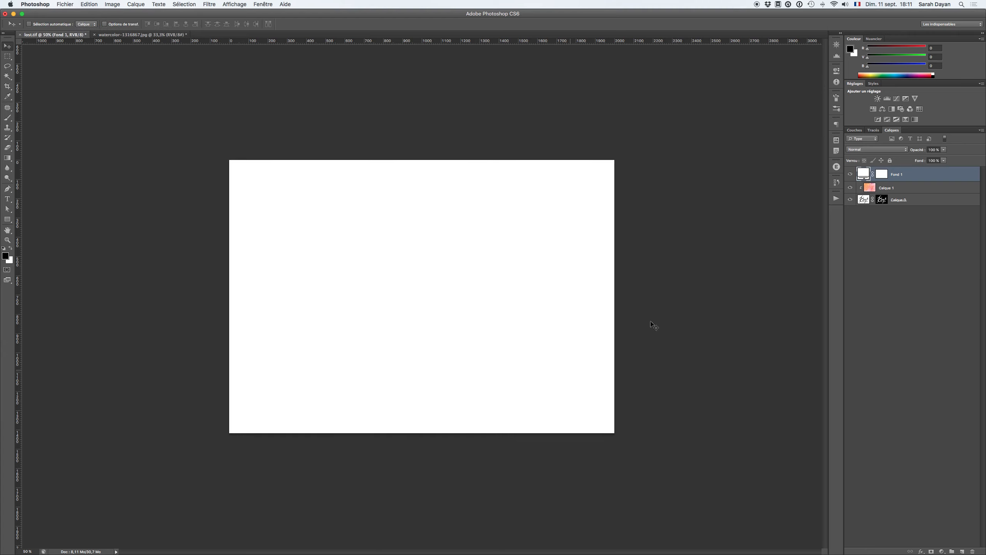
pyautogui.moveTo(906, 174); pyautogui.dragTo(911, 209)
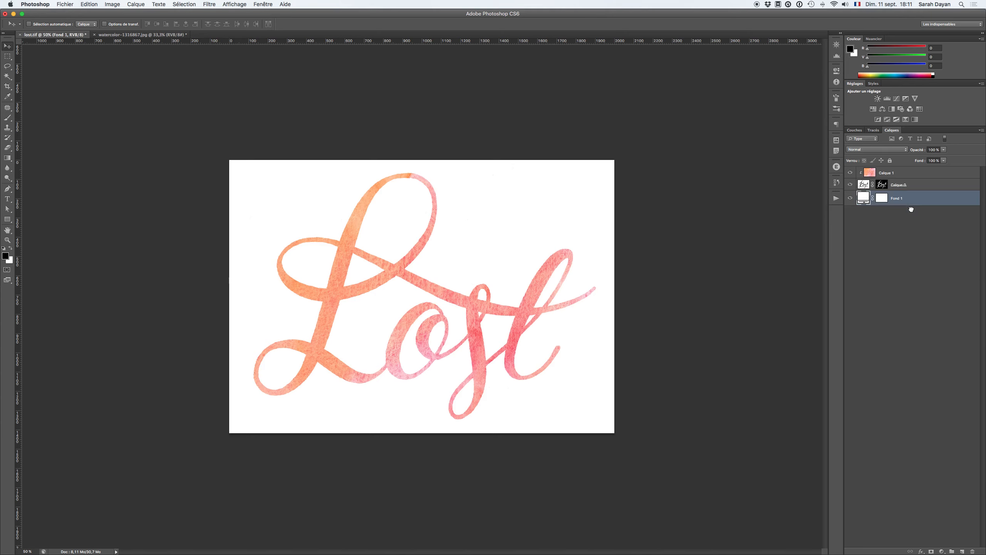
# - Convert the clipped watercolor layer to a smart object
pyautogui.click(895, 174)
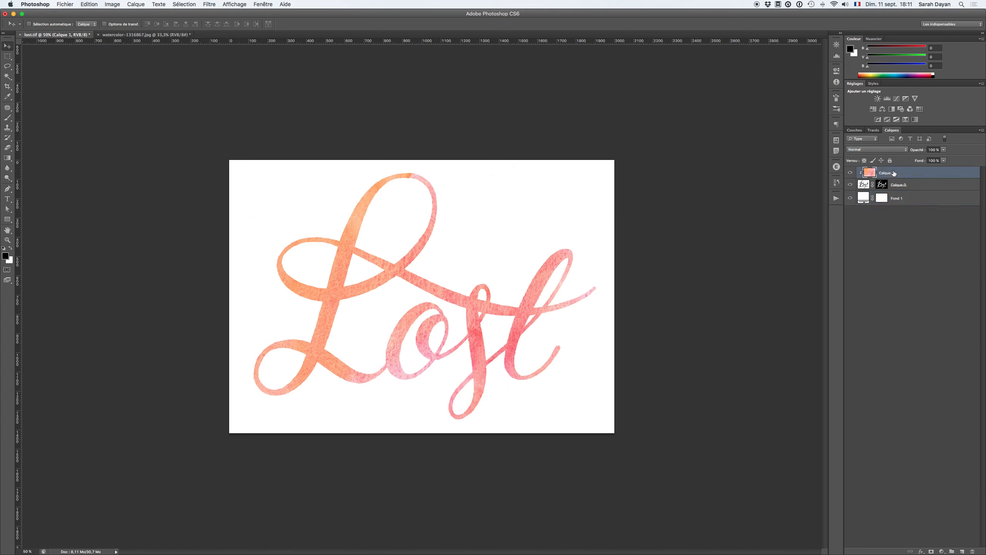
pyautogui.rightClick(894, 174)
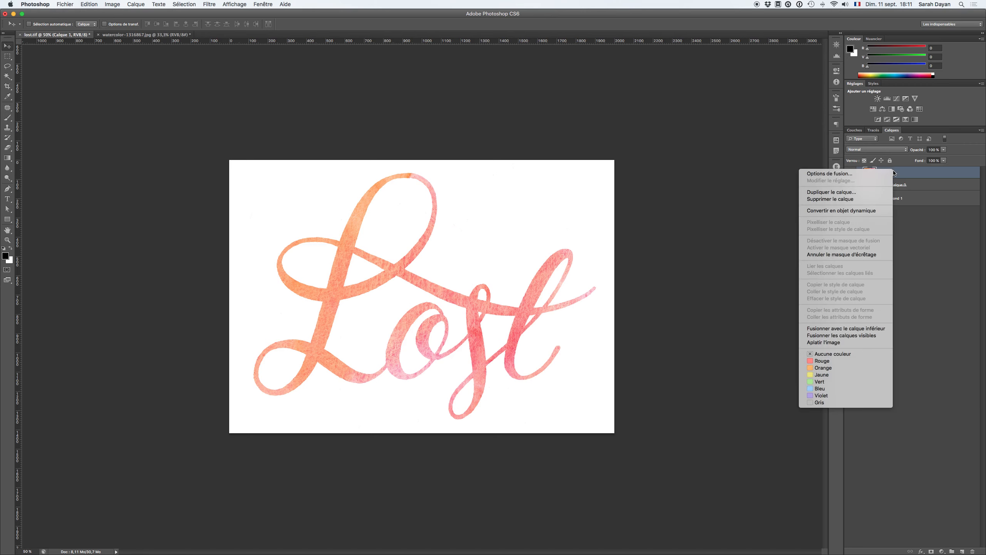
pyautogui.click(878, 210)
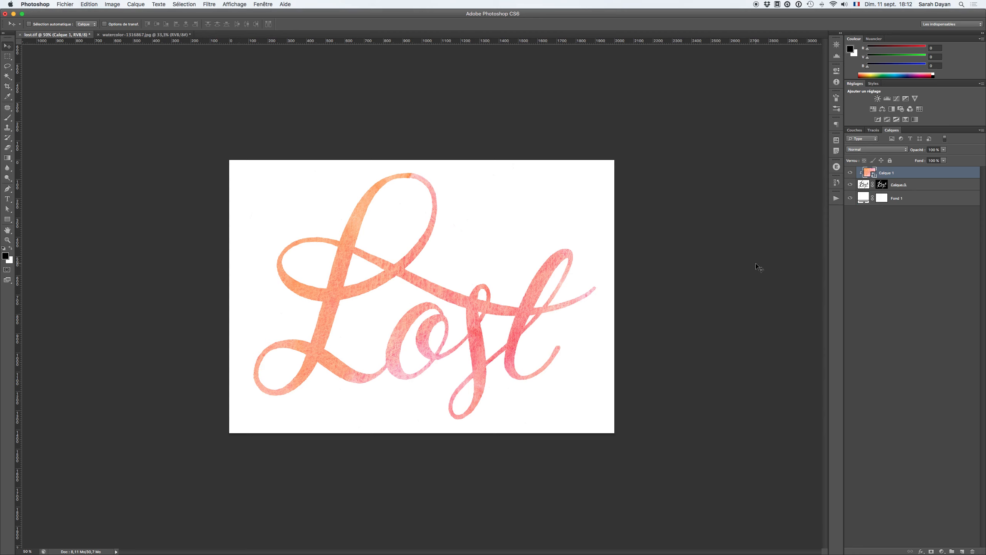
# - Scale the watercolor smart object down to about 63% and fit it over the lettering
pyautogui.press('super+t')
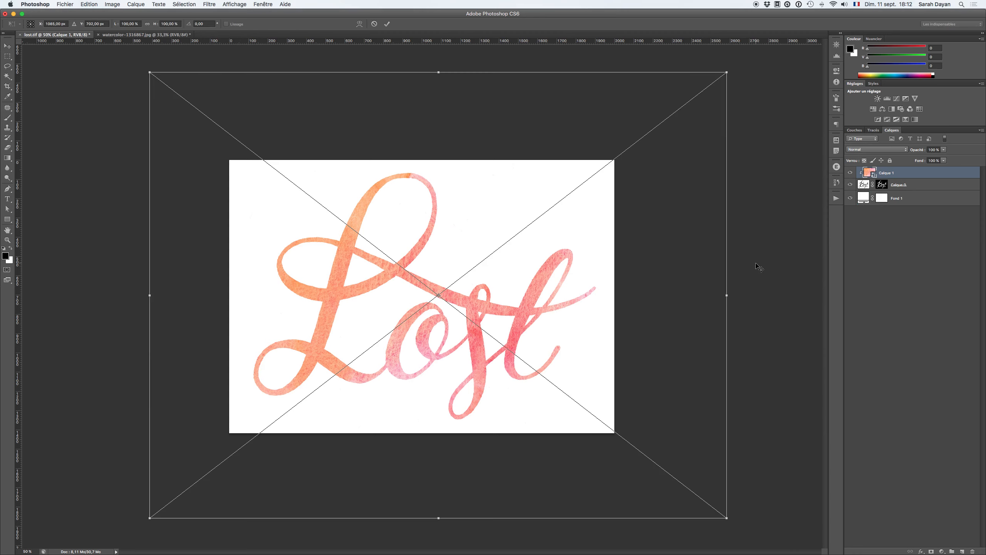
pyautogui.moveTo(728, 72); pyautogui.dragTo(617, 157)
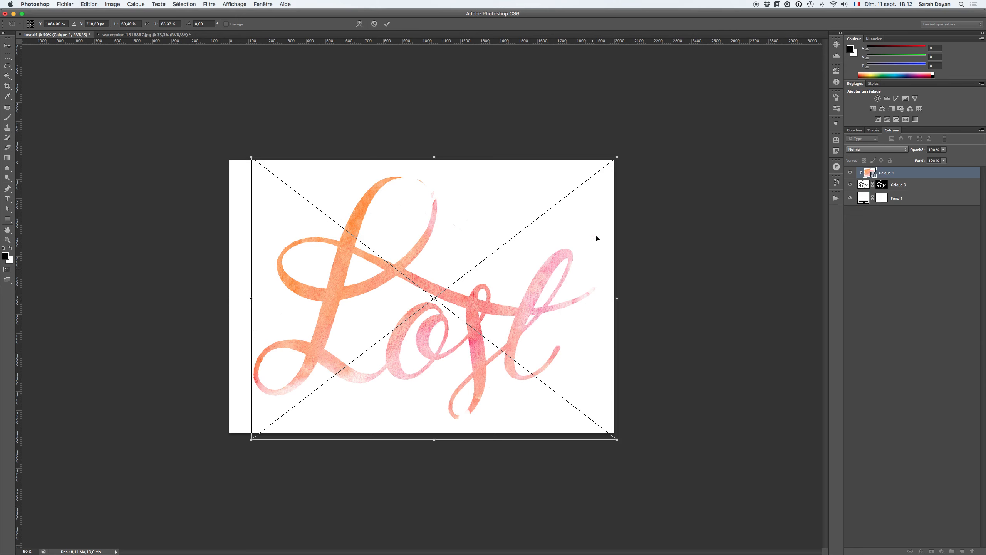
pyautogui.moveTo(617, 156)
pyautogui.mouseDown()
pyautogui.moveTo(607, 161)
pyautogui.moveTo(625, 152)
pyautogui.mouseUp()
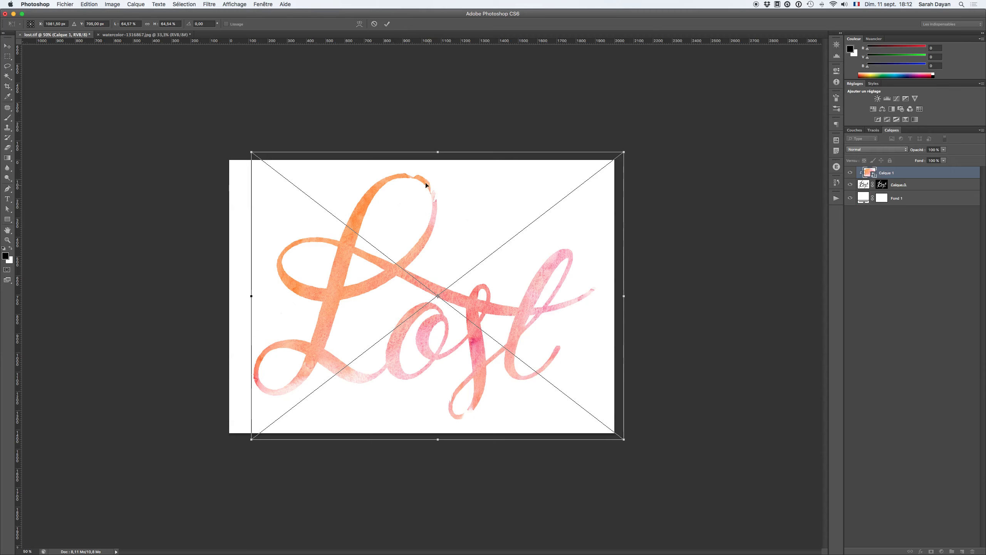
pyautogui.moveTo(624, 439)
pyautogui.mouseDown()
pyautogui.moveTo(615, 412)
pyautogui.moveTo(627, 421)
pyautogui.mouseUp()
pyautogui.moveTo(583, 383); pyautogui.dragTo(585, 383)
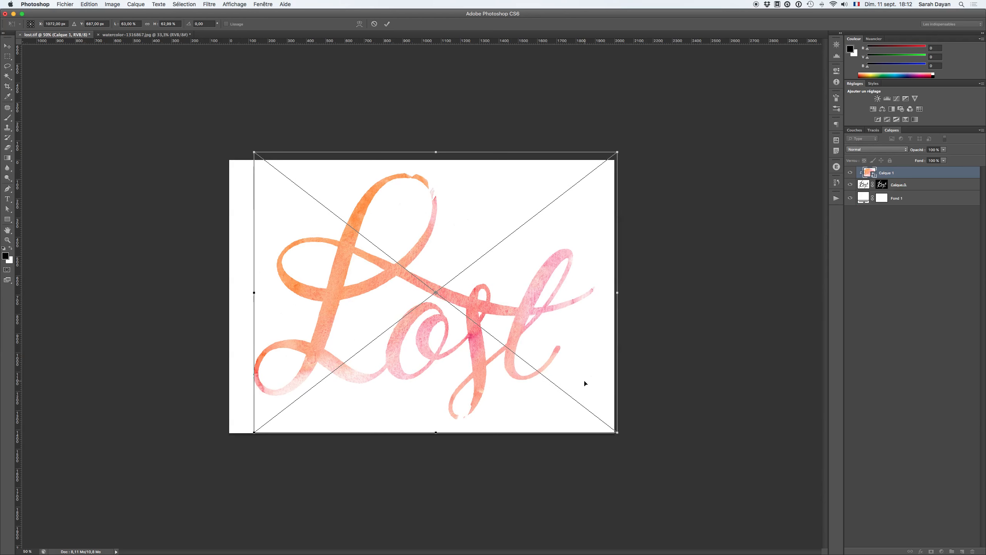
pyautogui.press('Return')
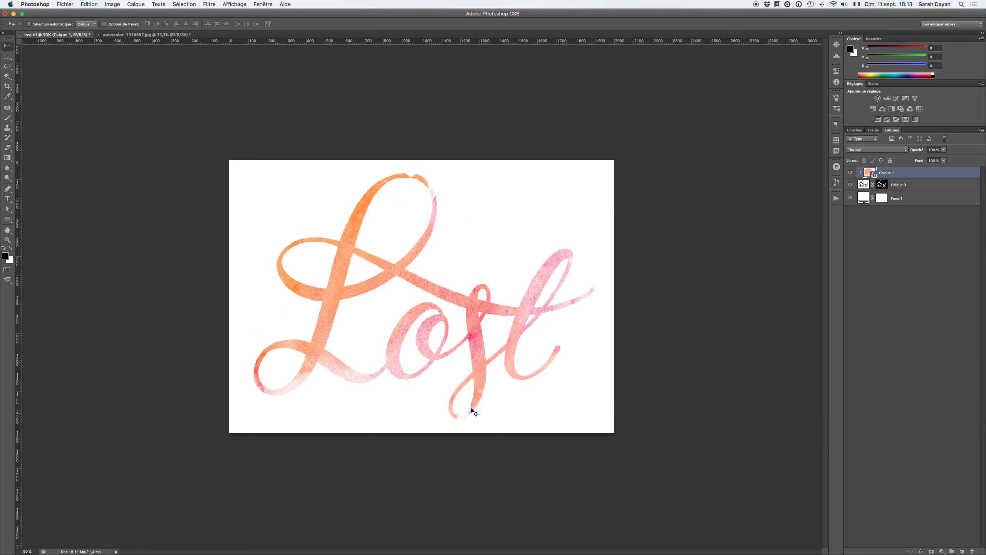
pyautogui.click(7, 239)
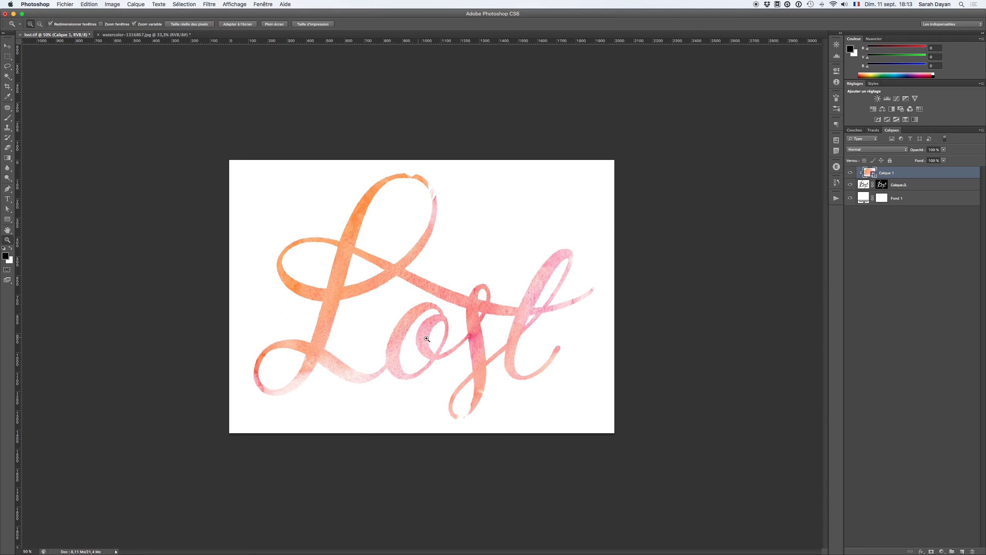
pyautogui.moveTo(427, 339); pyautogui.dragTo(401, 354)
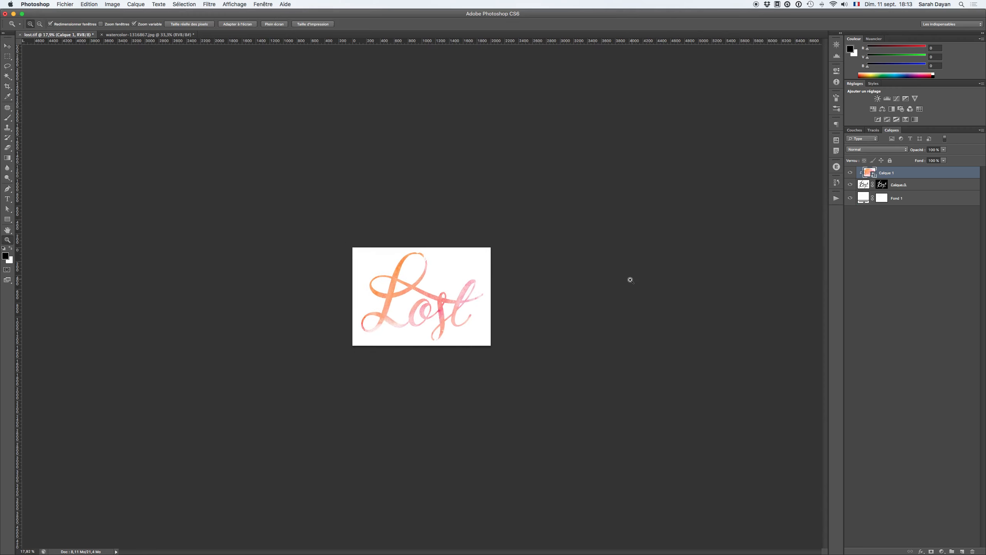
pyautogui.press('super+plus')
pyautogui.press('super+plus')
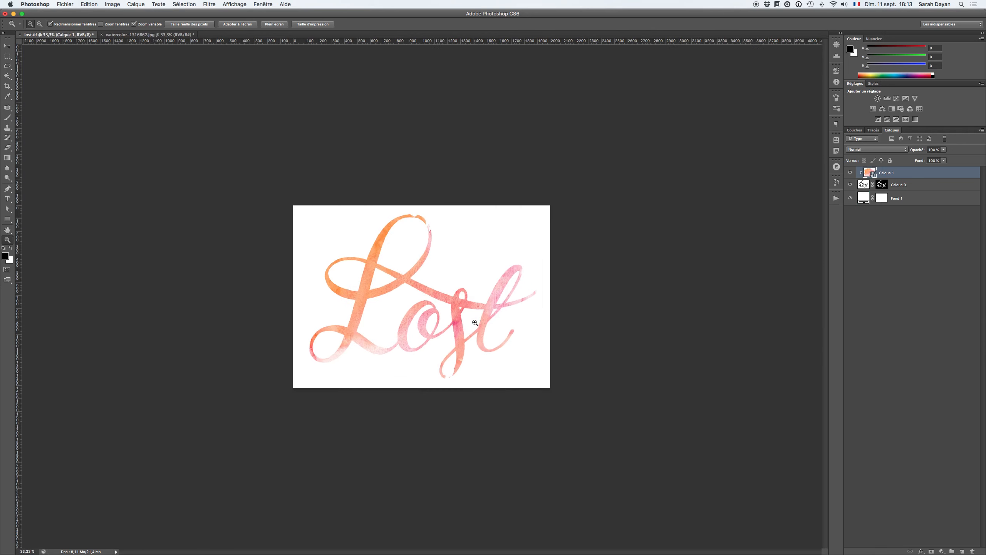
pyautogui.press('super+plus')
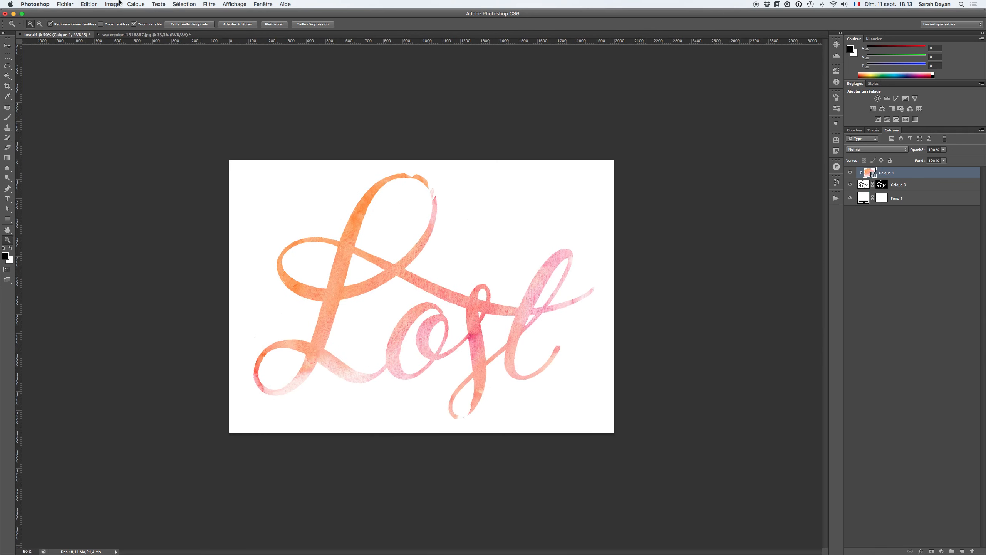